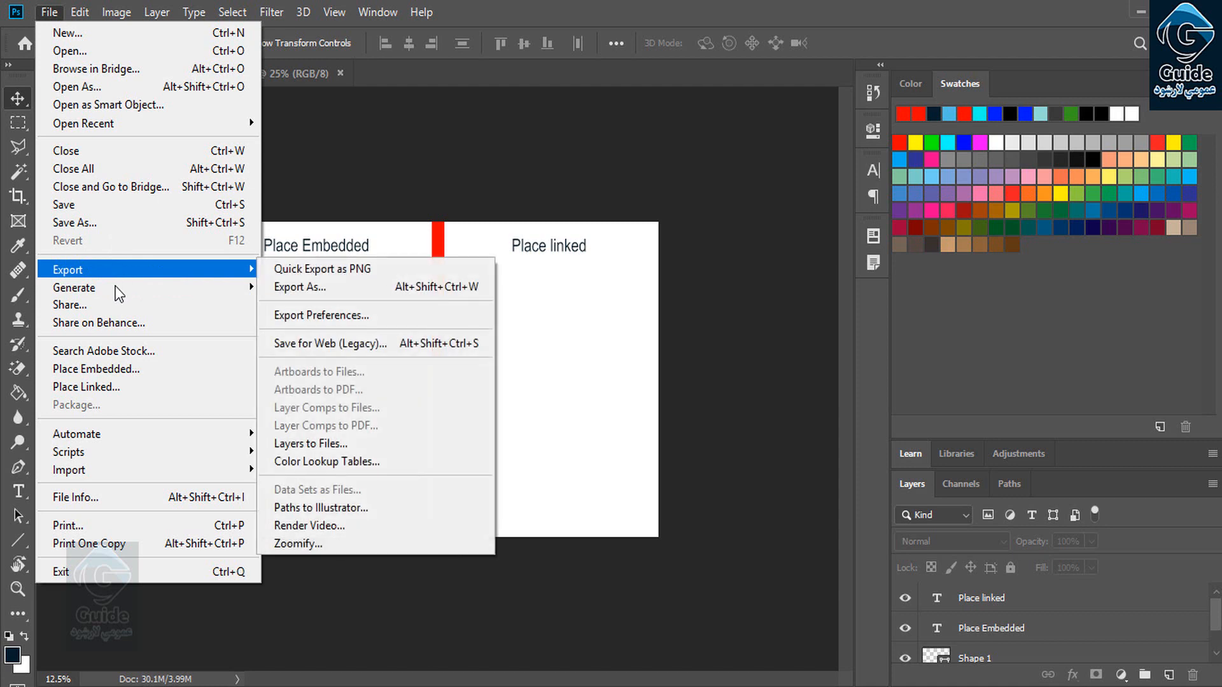
pyautogui.moveTo(114, 291)
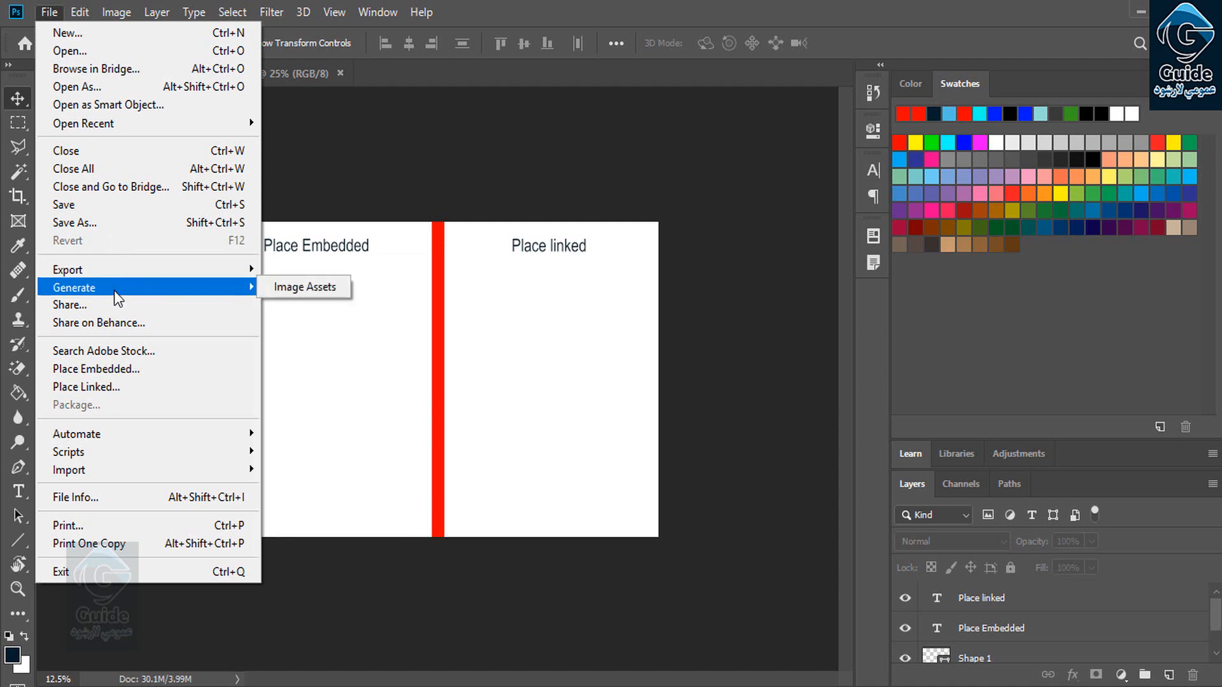
pyautogui.moveTo(112, 270)
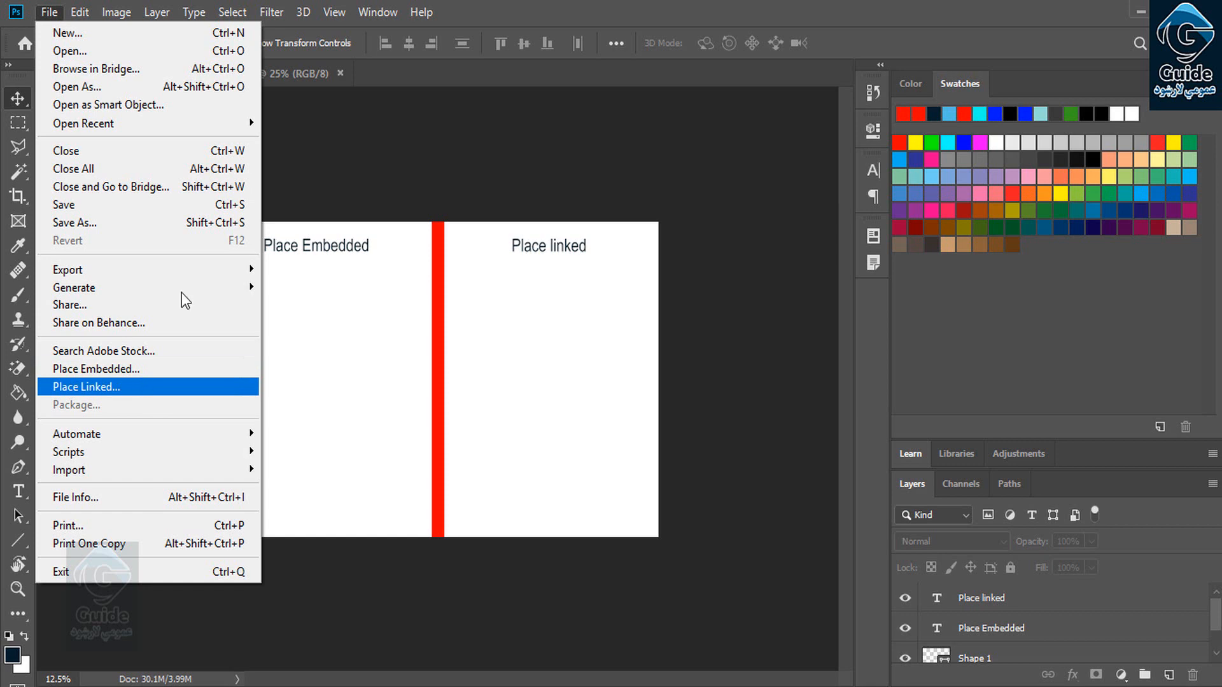
pyautogui.click(432, 116)
# Place "Place embedded.jpg" from the desktop's 25 video > Place embedded folder into the document as an embedded image.
pyautogui.hotkey('ctrl', '+')
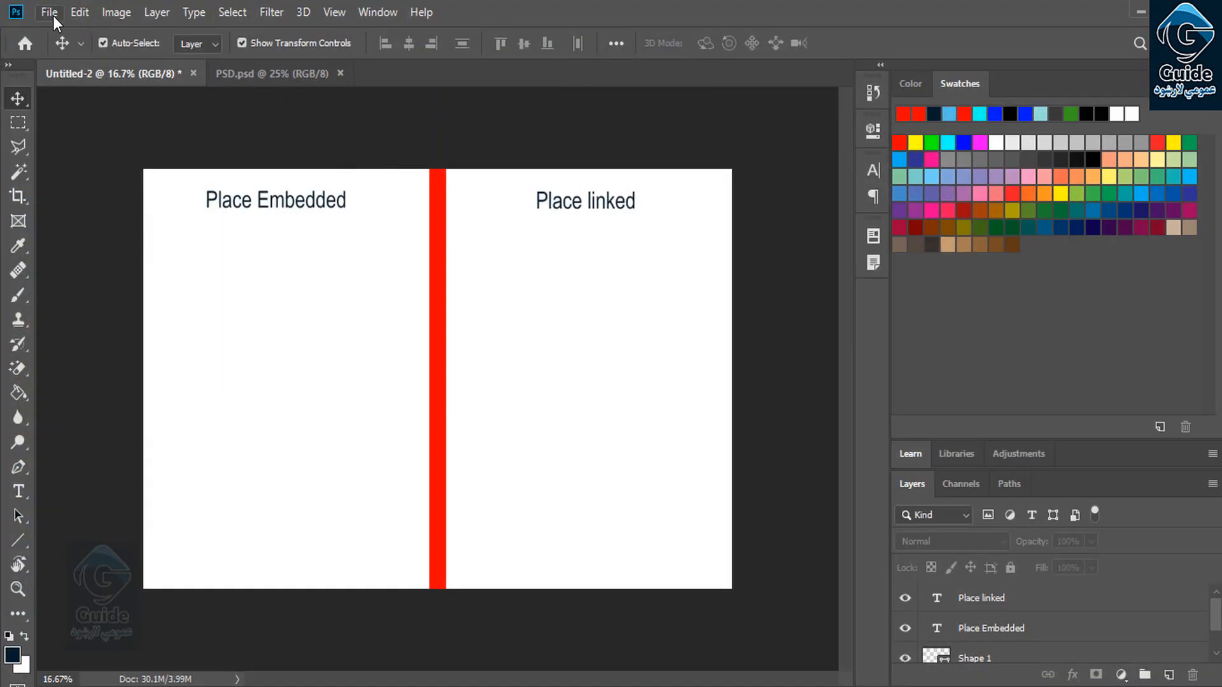
pyautogui.click(51, 14)
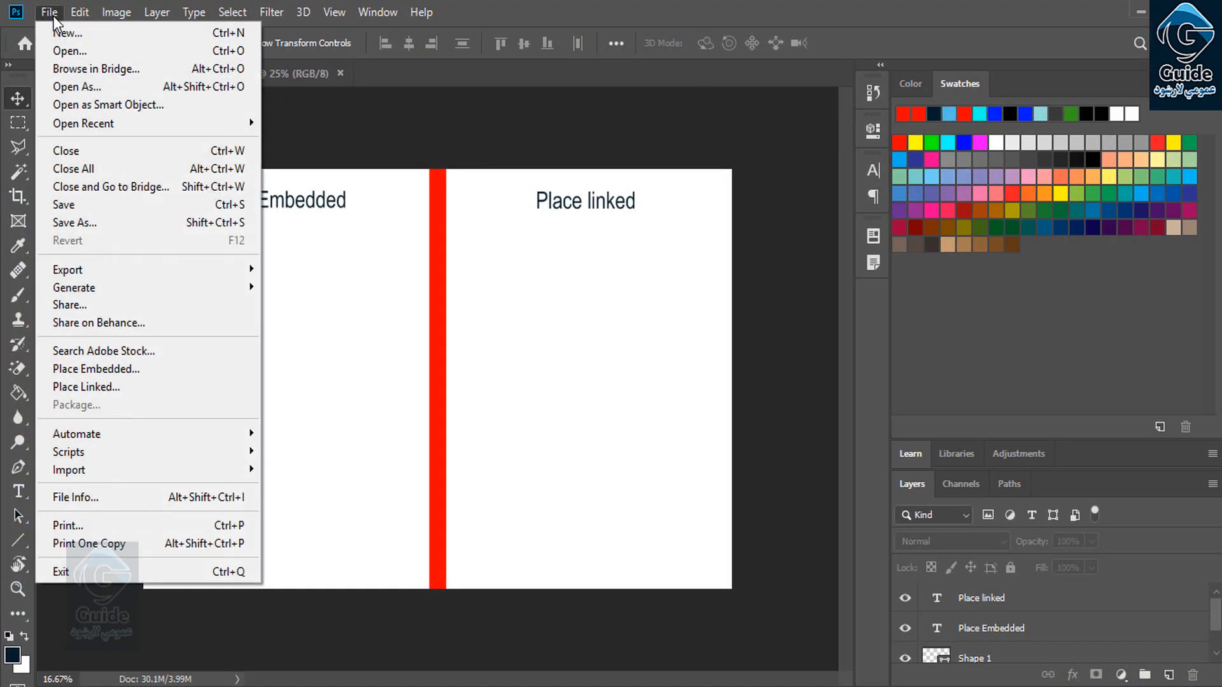
pyautogui.click(135, 372)
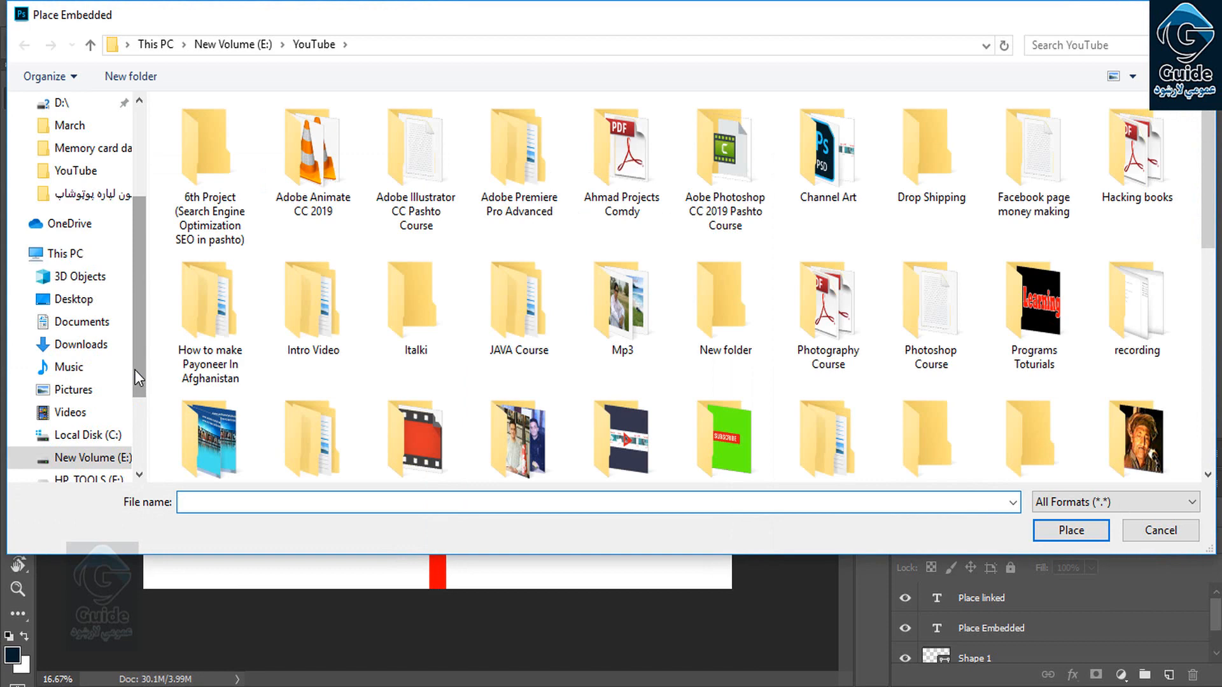
pyautogui.click(75, 299)
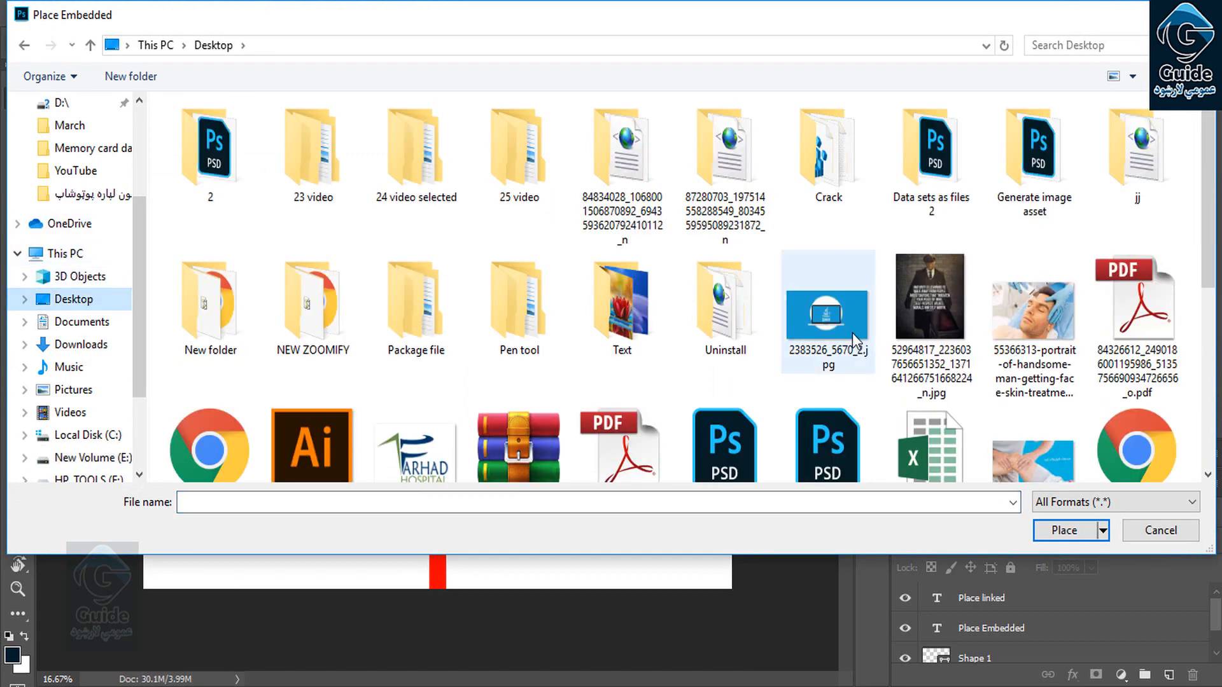
pyautogui.doubleClick(537, 159)
pyautogui.doubleClick(236, 151)
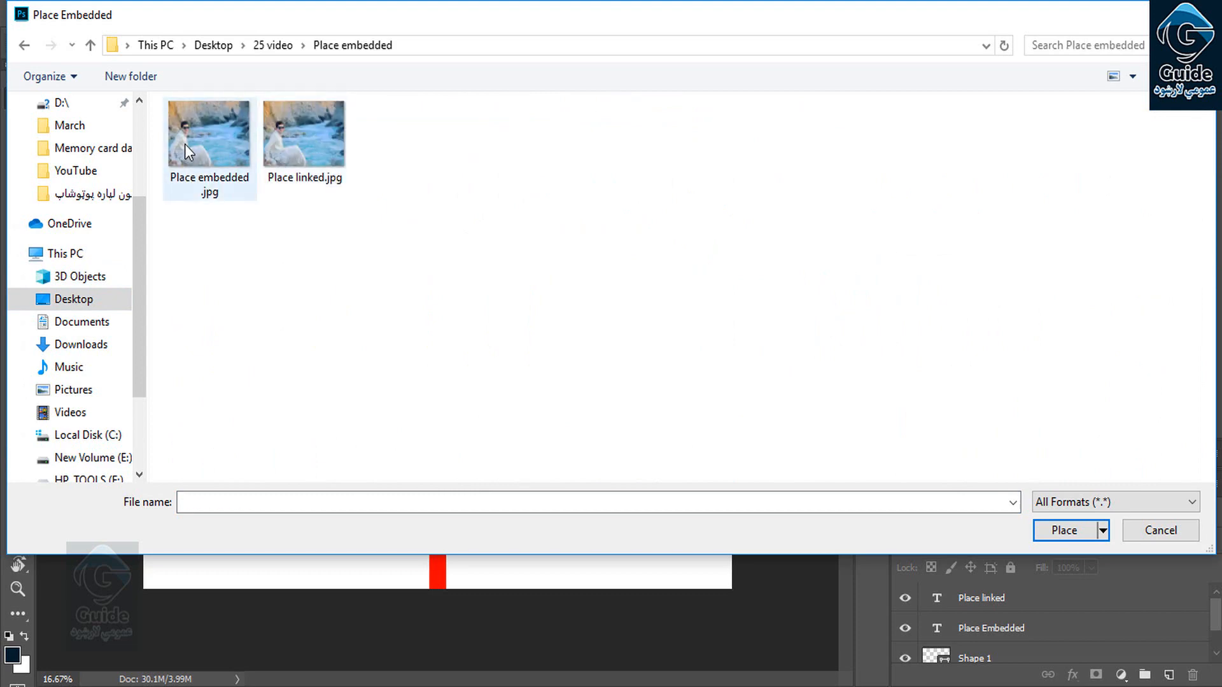
pyautogui.doubleClick(186, 145)
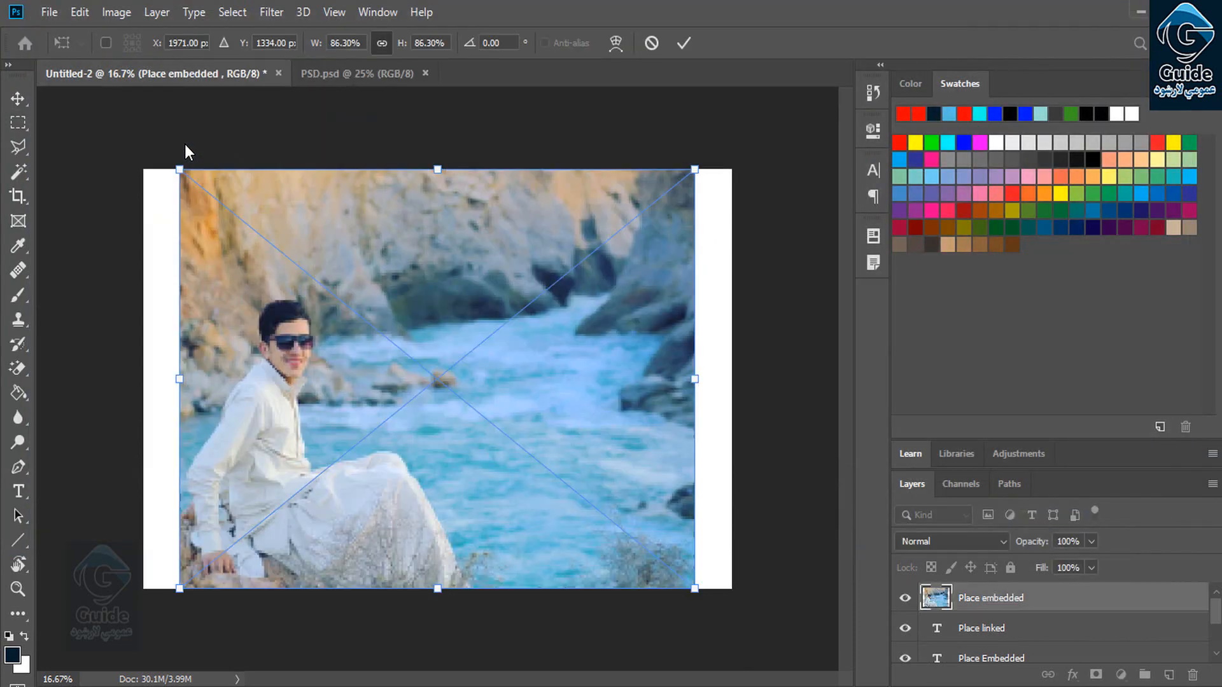
# Scale the embedded image to about 35% and position it below the Place Embedded heading.
pyautogui.moveTo(698, 172); pyautogui.dragTo(390, 409)
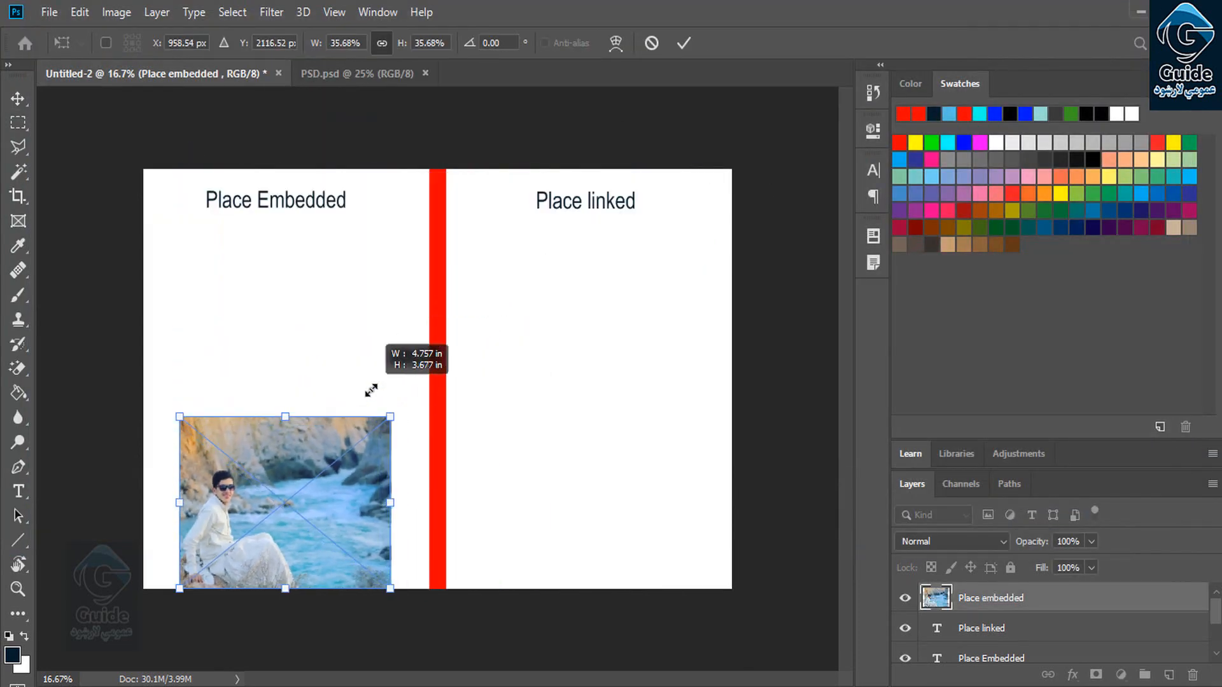
pyautogui.moveTo(303, 450); pyautogui.dragTo(300, 336)
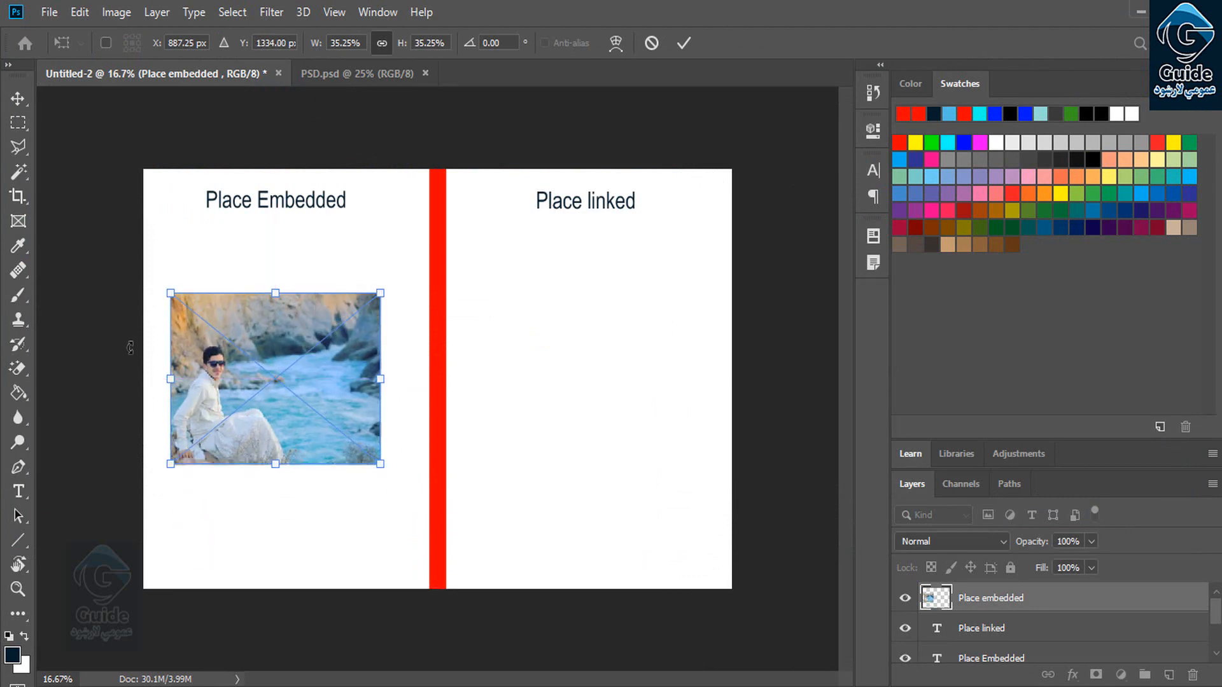
pyautogui.press('Return')
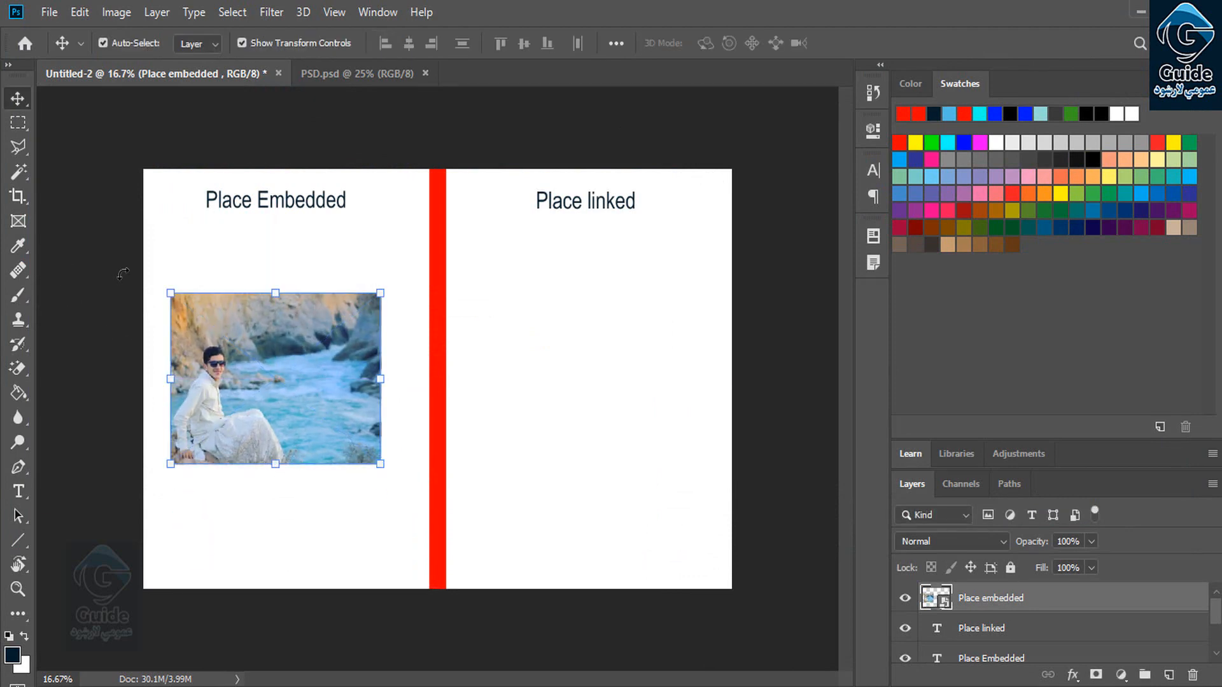
# Place "Place linked.jpg" into the document as a linked image.
pyautogui.click(49, 12)
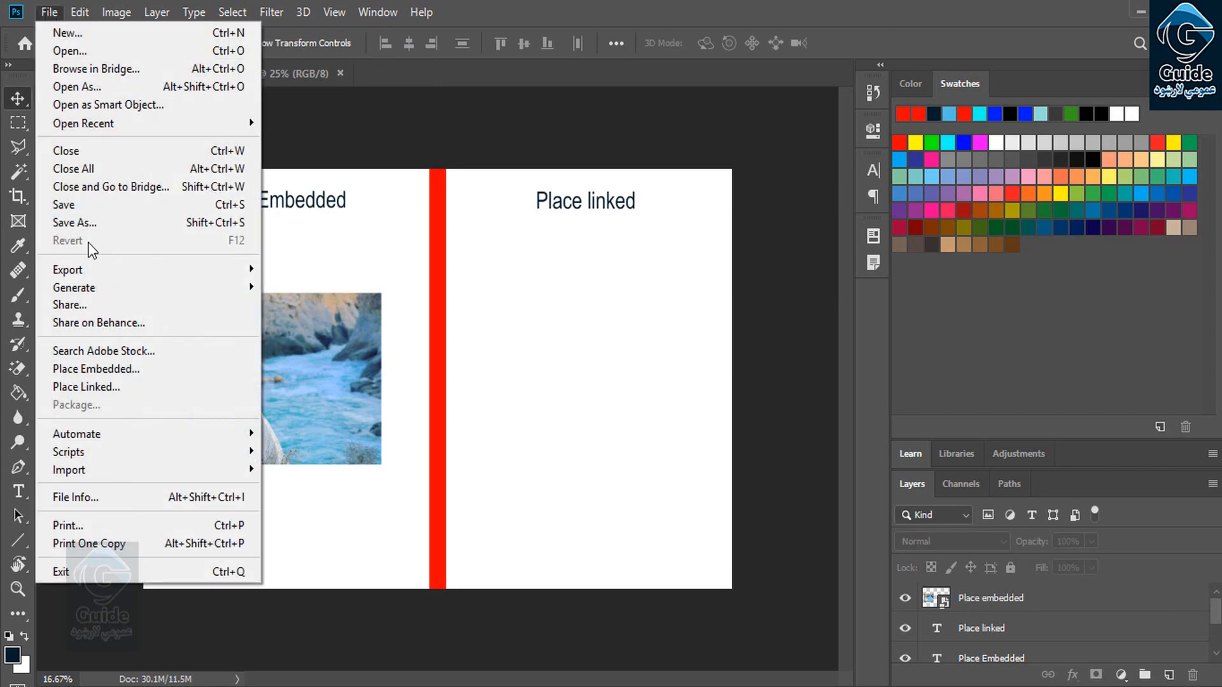
pyautogui.click(123, 387)
pyautogui.doubleClick(278, 124)
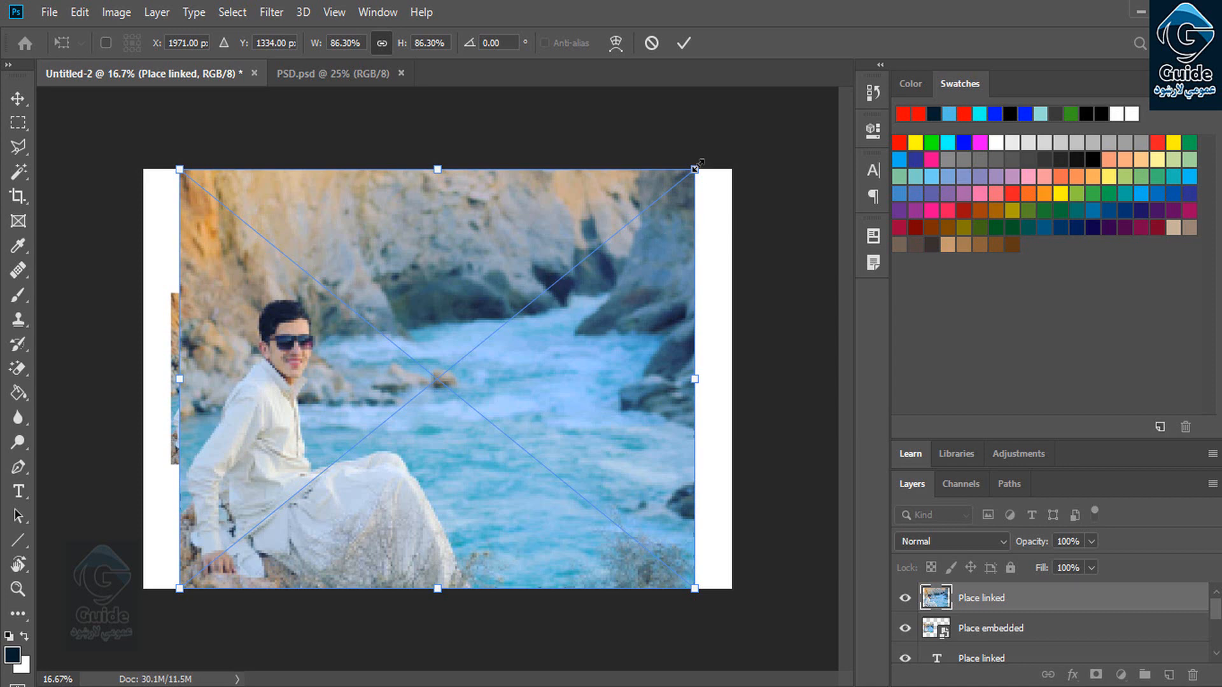
# Scale the linked image to about 37% and position it below the Place linked heading.
pyautogui.moveTo(694, 169); pyautogui.dragTo(404, 398)
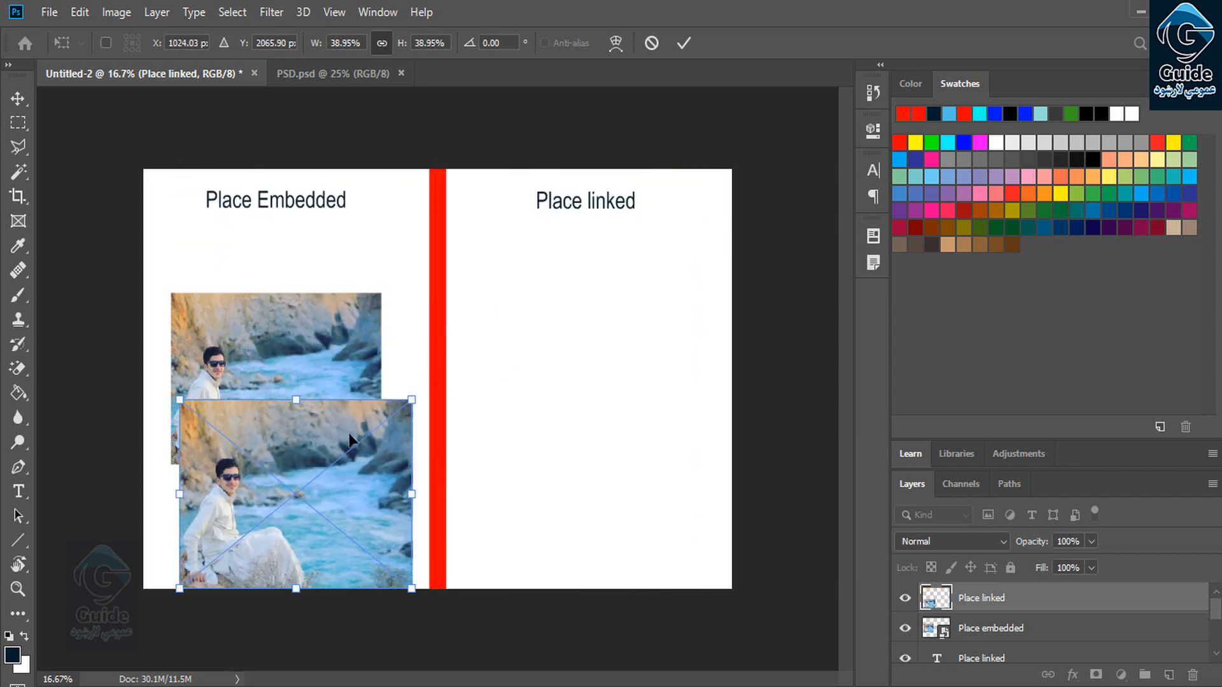
pyautogui.moveTo(349, 435); pyautogui.dragTo(635, 320)
pyautogui.moveTo(724, 281); pyautogui.dragTo(710, 294)
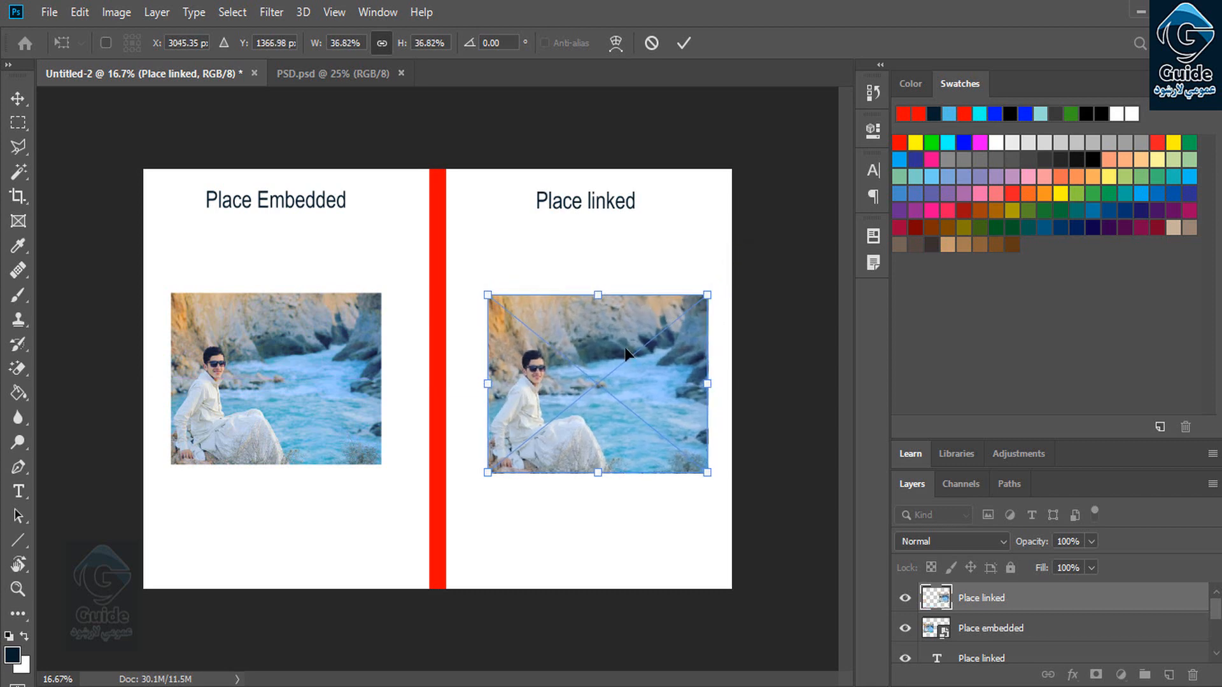
pyautogui.moveTo(628, 355); pyautogui.dragTo(629, 349)
pyautogui.press('Return')
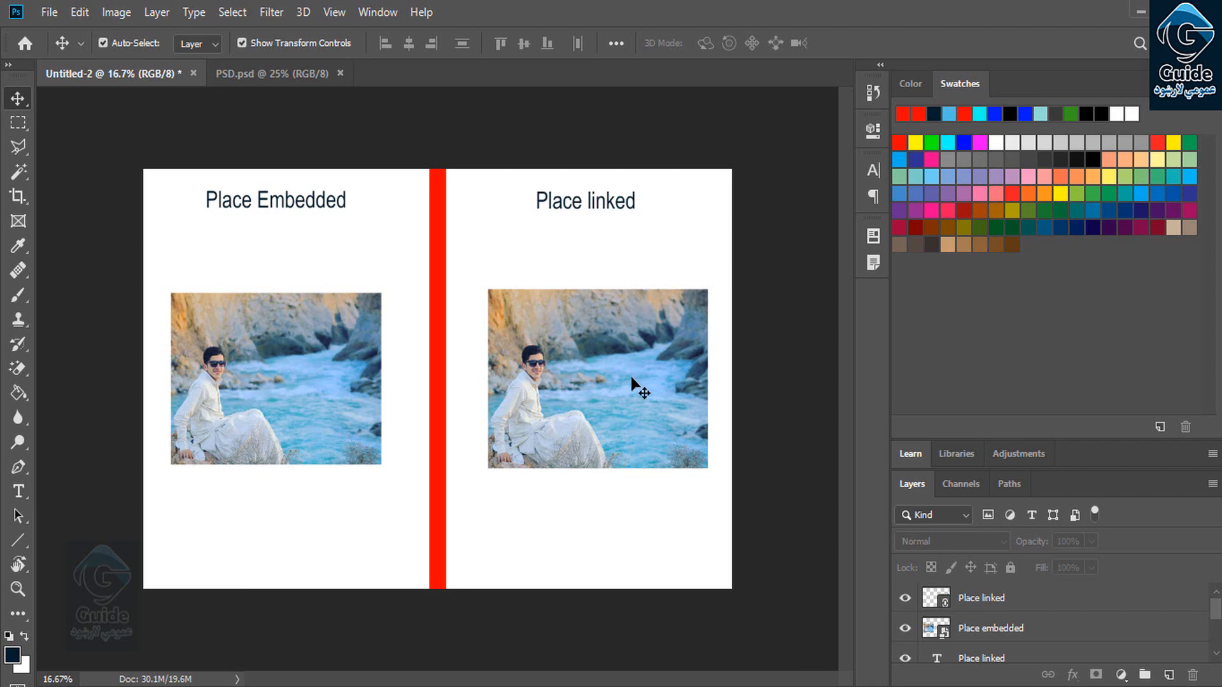
# Select each placed image, switch to File Explorer to view the source files in 25 video > Place embedded, and return to Photoshop.
pyautogui.click(288, 374)
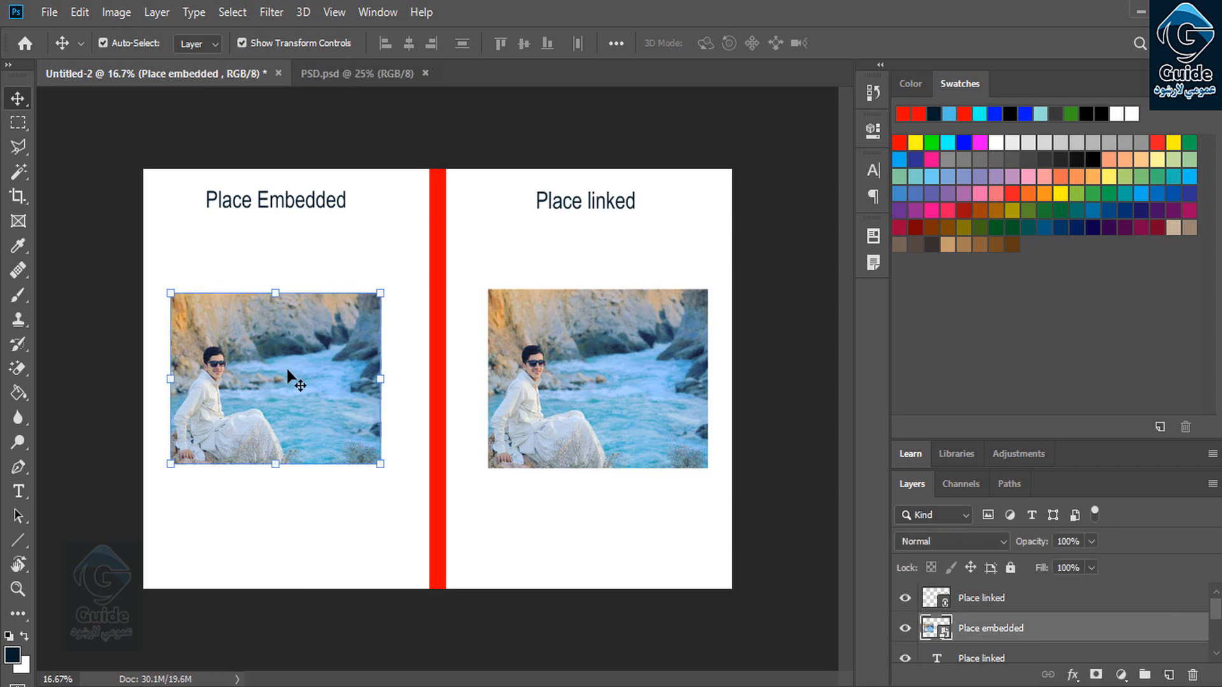
pyautogui.click(579, 390)
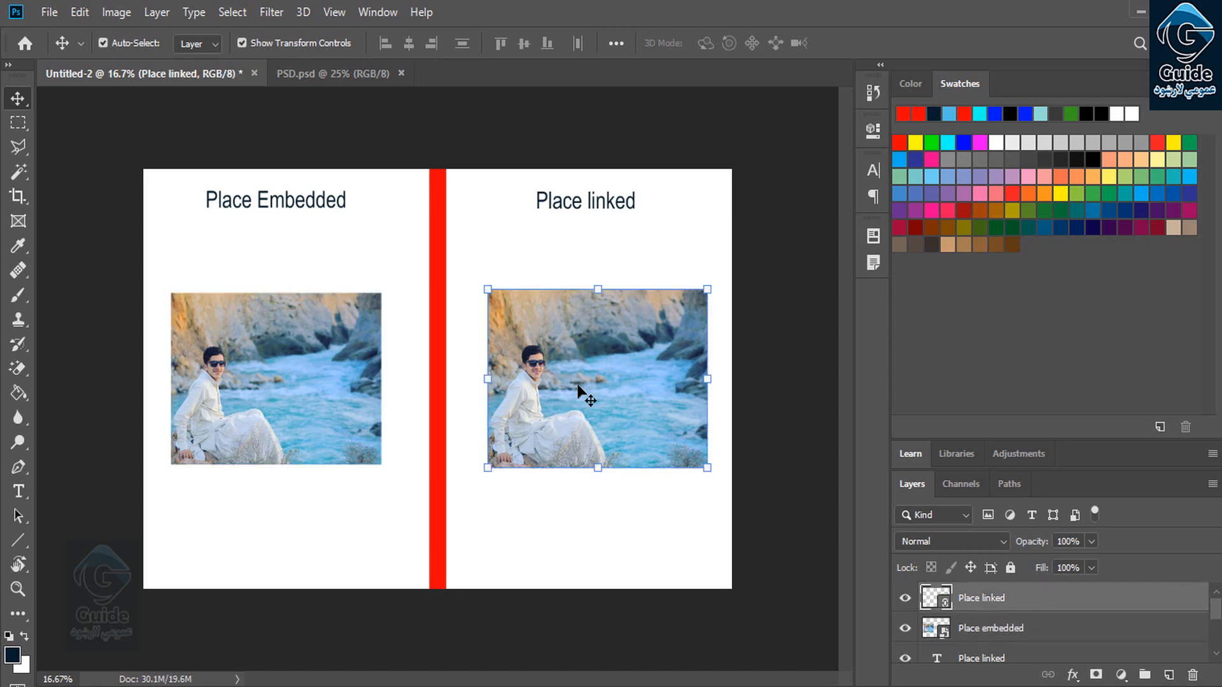
pyautogui.click(1140, 10)
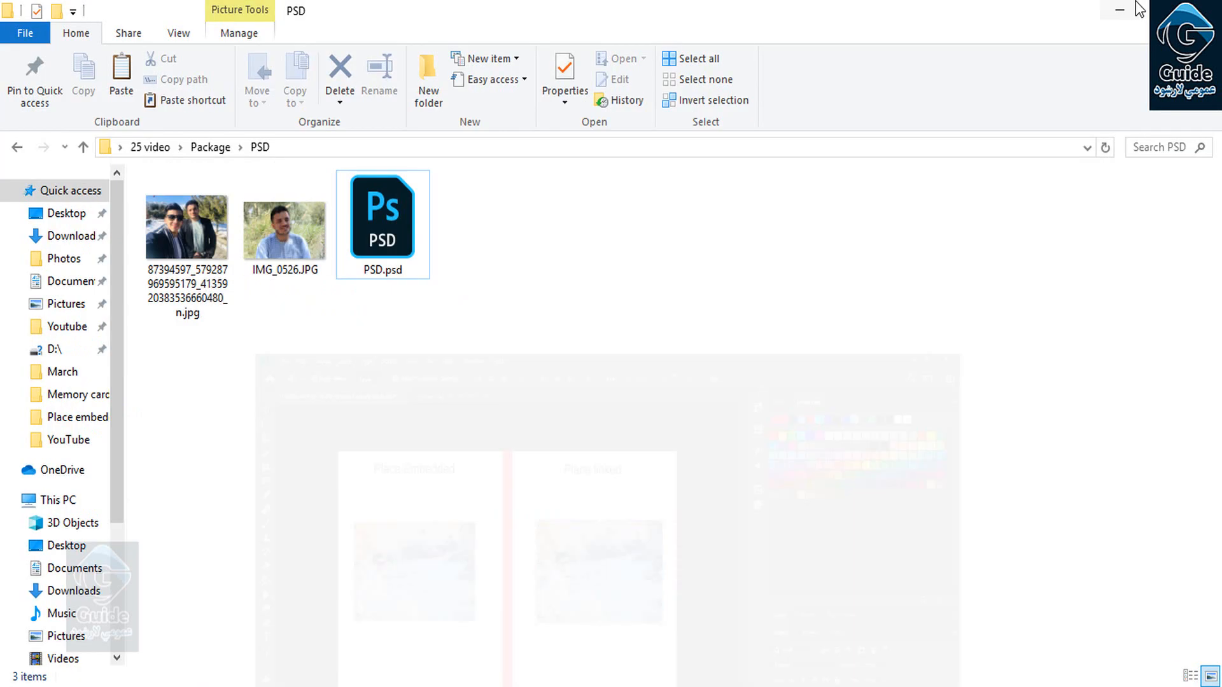
pyautogui.click(15, 148)
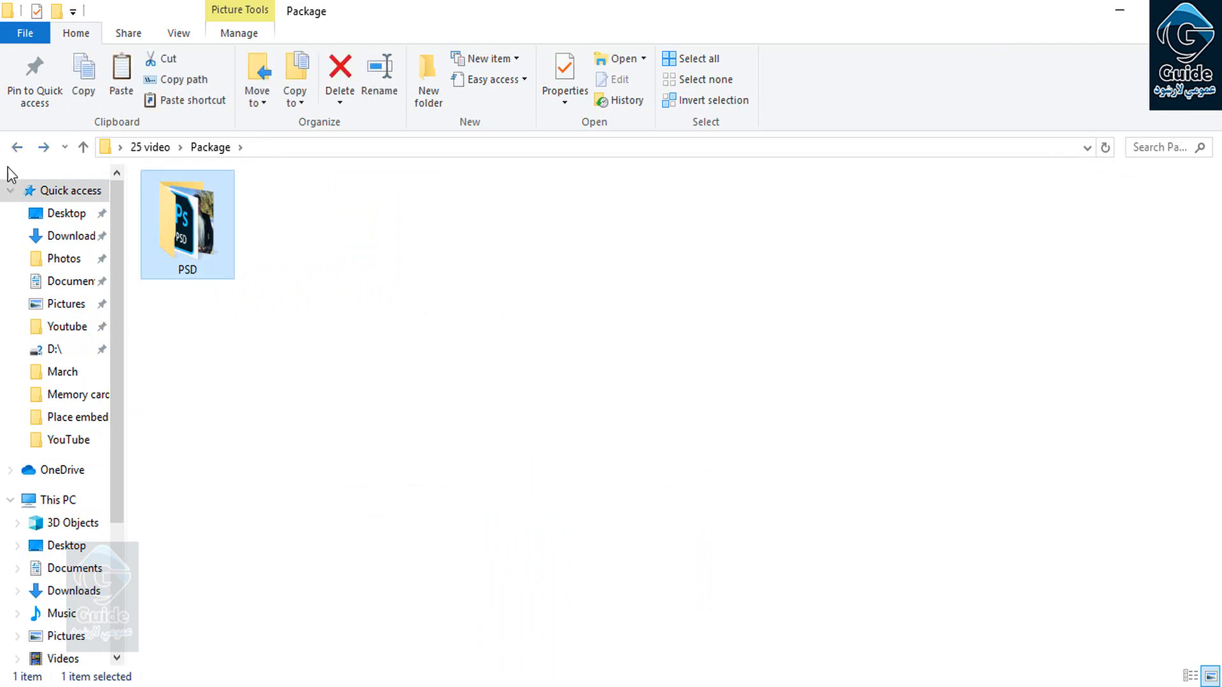
pyautogui.click(16, 147)
pyautogui.doubleClick(286, 248)
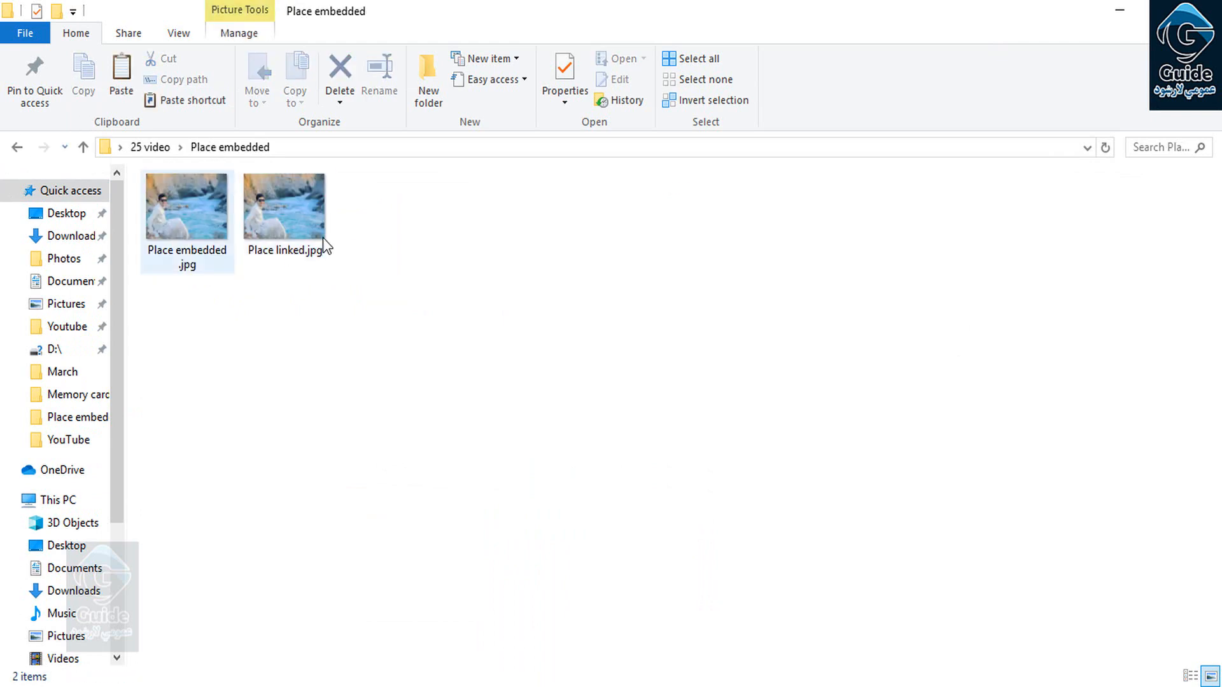
pyautogui.click(527, 686)
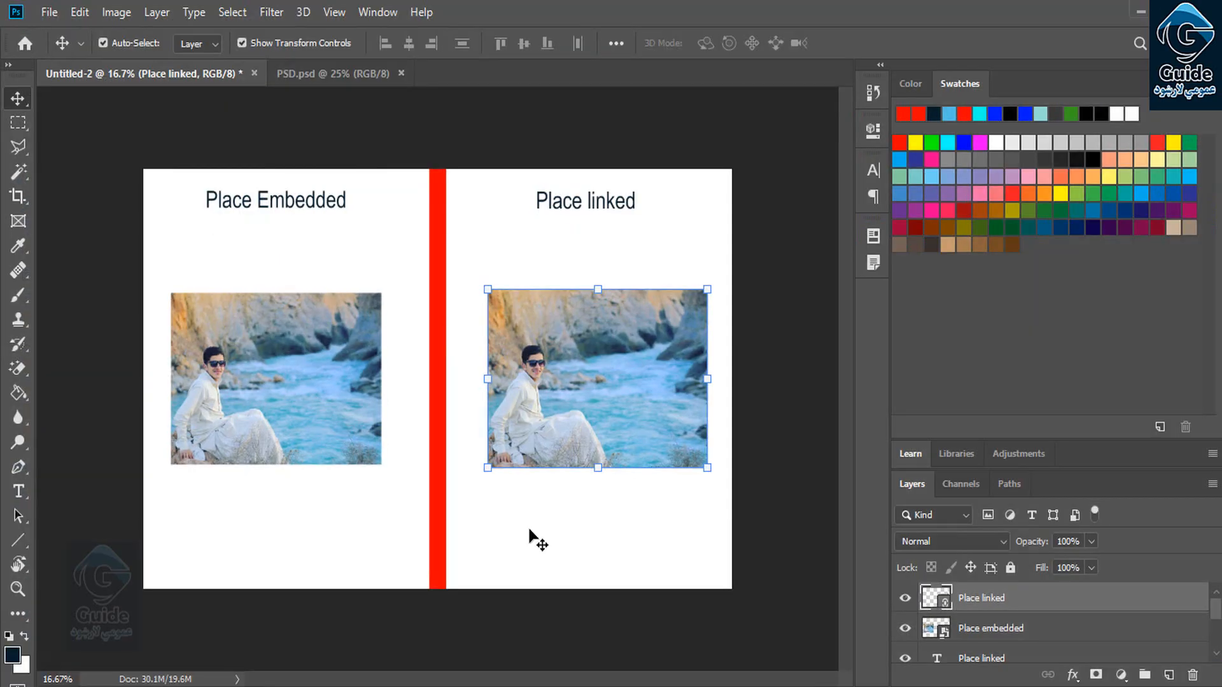
# Open the Place embedded layer's contents for editing and try a Paint Bucket fill on the river, undoing it.
pyautogui.click(254, 391)
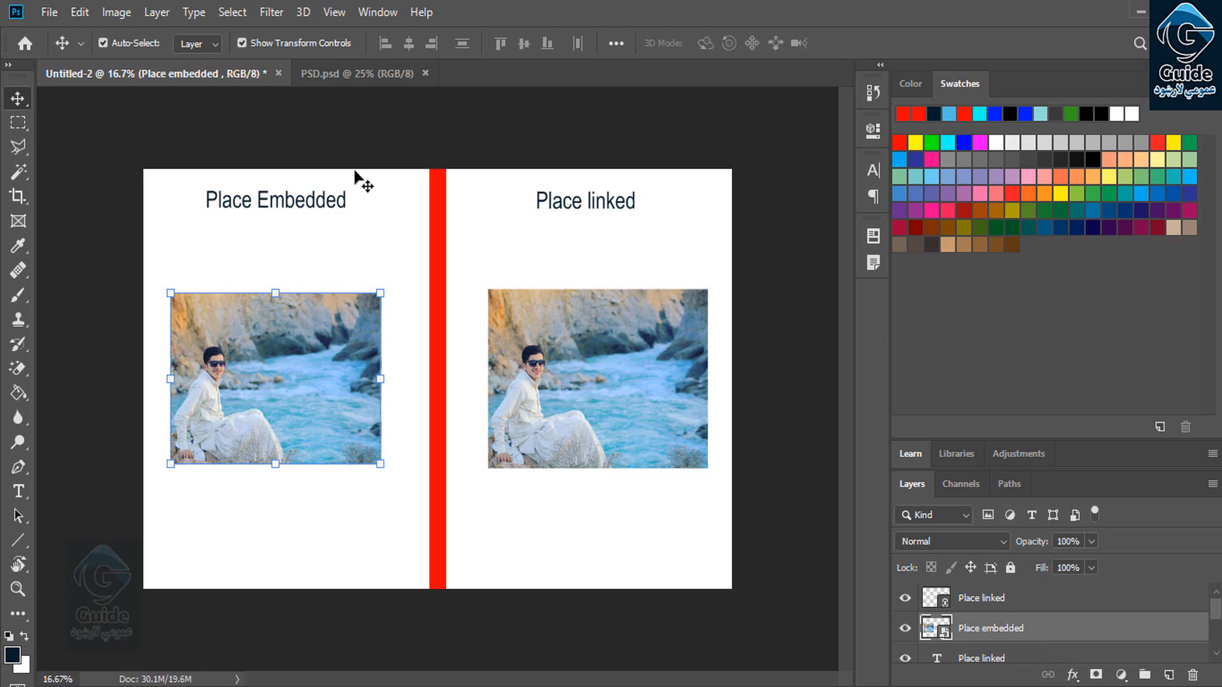
pyautogui.doubleClick(936, 629)
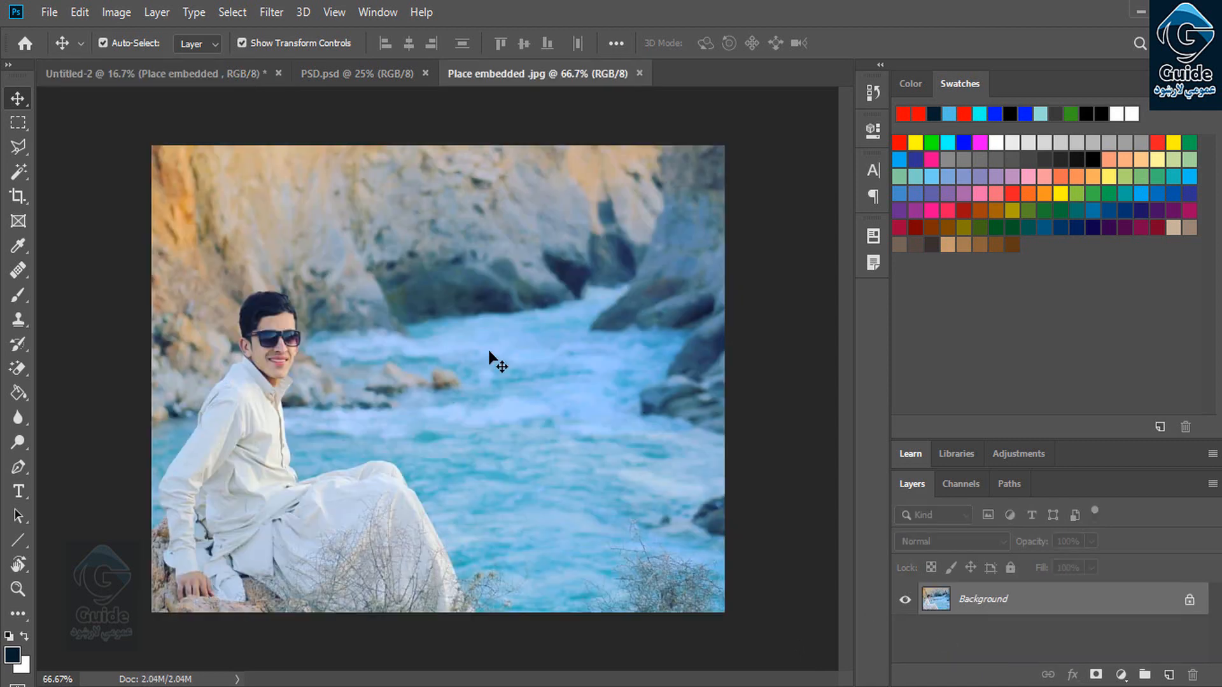
pyautogui.click(18, 393)
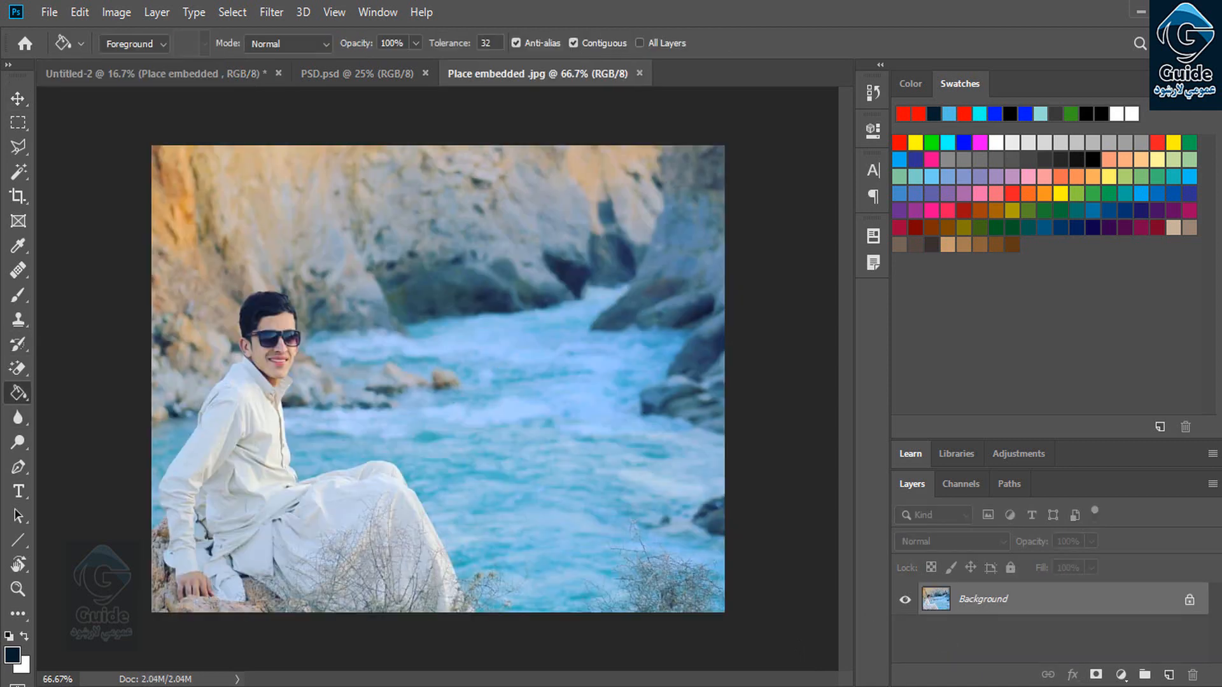
pyautogui.click(600, 439)
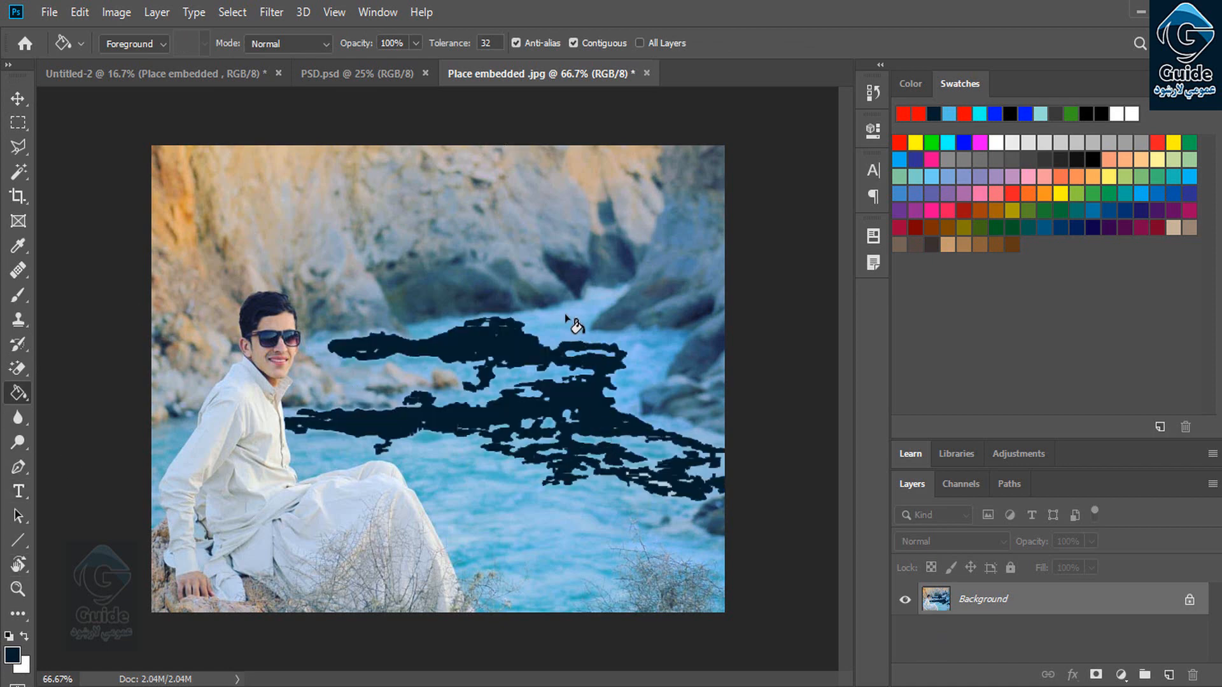
pyautogui.hotkey('ctrl', 'z')
# Fill the cliffs along the upper part of the photo with the dark foreground colour using the Paint Bucket tool.
pyautogui.click(451, 229)
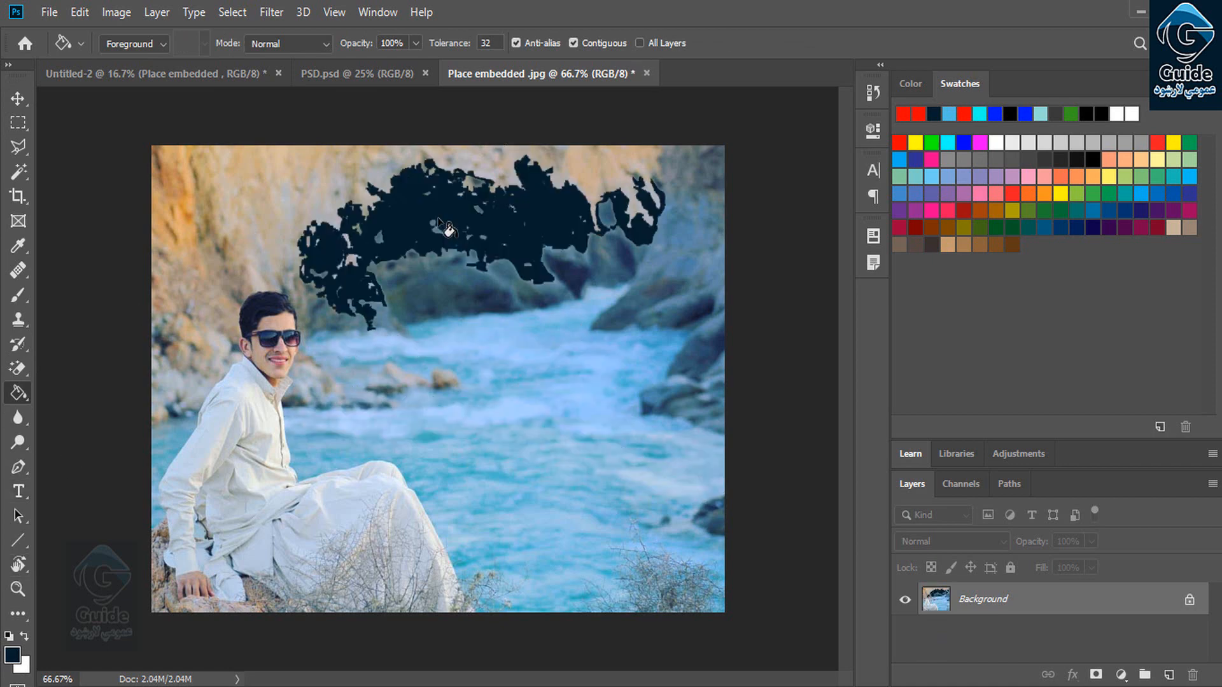
pyautogui.click(319, 207)
pyautogui.click(194, 171)
pyautogui.click(258, 166)
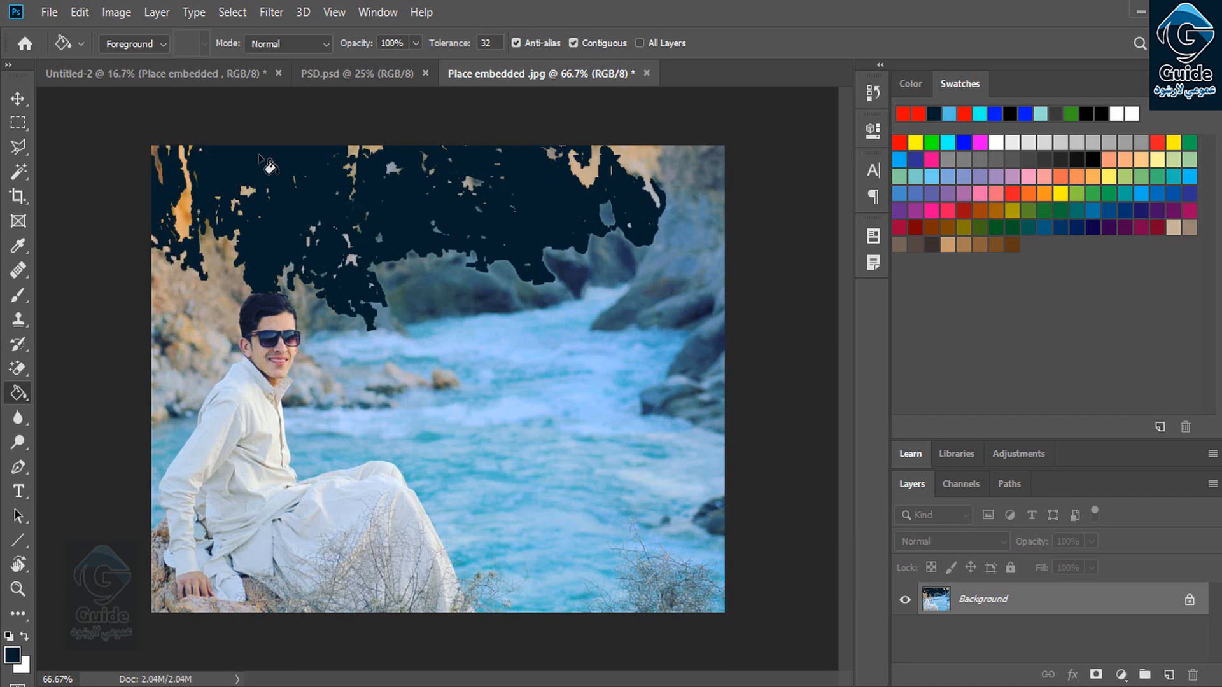
pyautogui.click(701, 181)
pyautogui.click(640, 170)
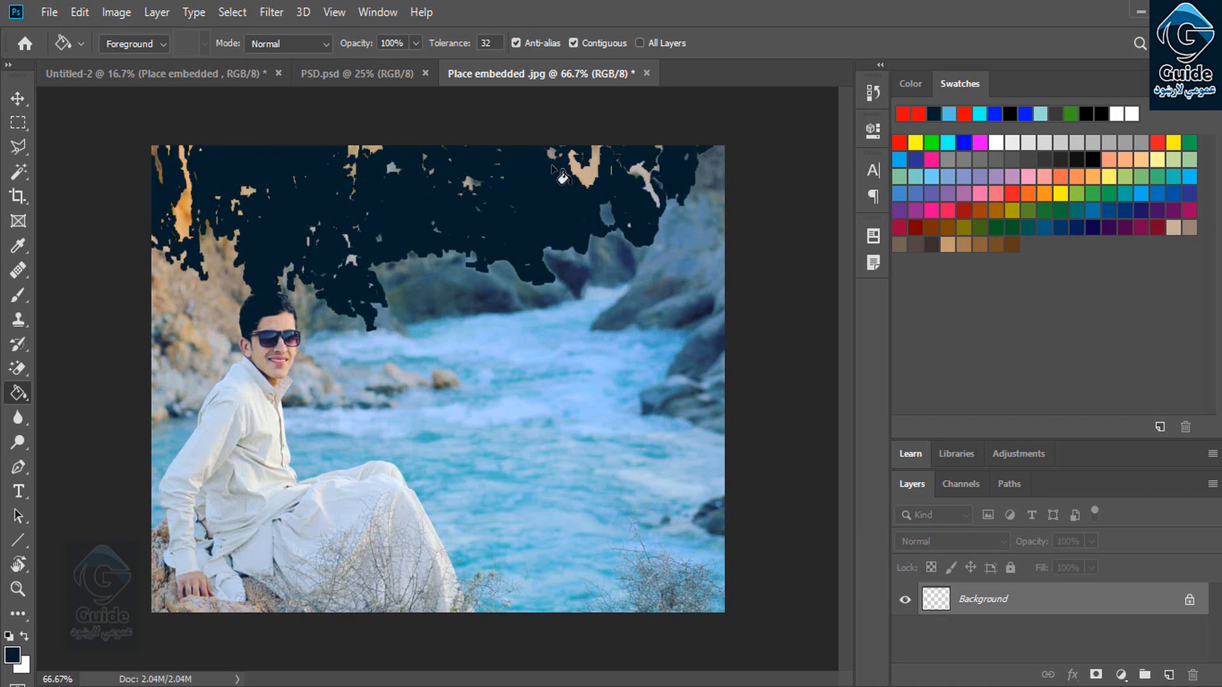
pyautogui.hotkey('ctrl', 'z')
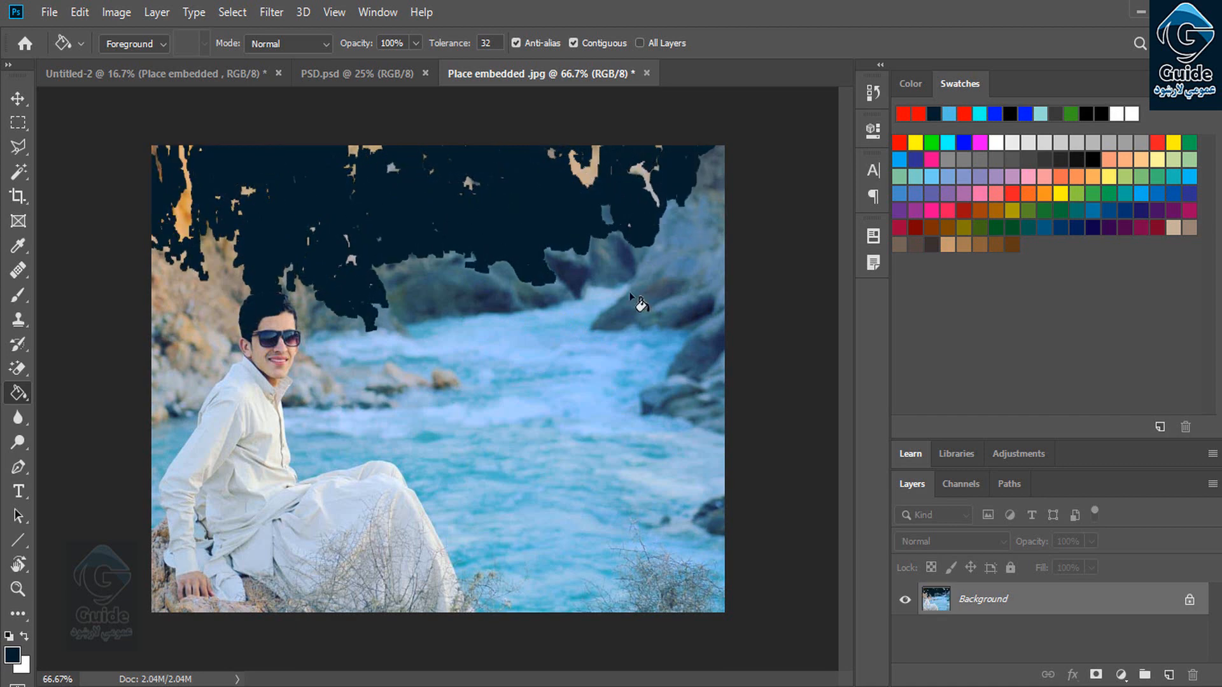
# Close the edited Place embedded.jpg and save its changes with JPEG quality 8 (High) and the Progressive format, 3 scans.
pyautogui.click(647, 73)
pyautogui.click(541, 274)
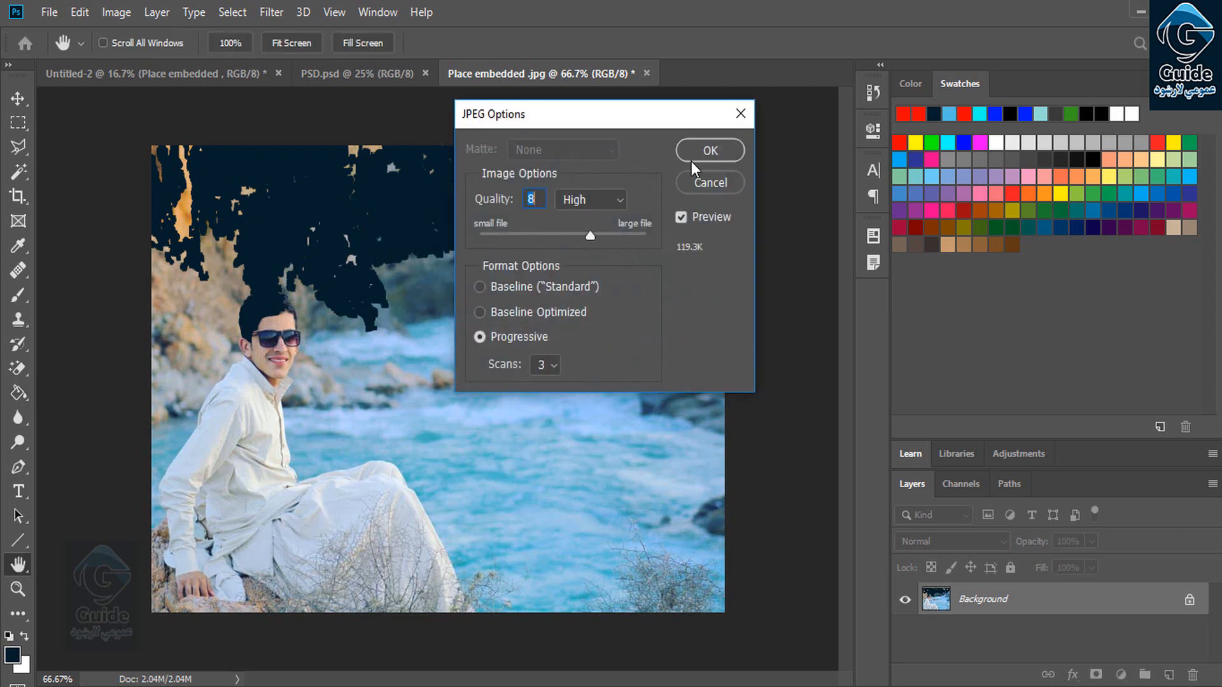
pyautogui.click(708, 154)
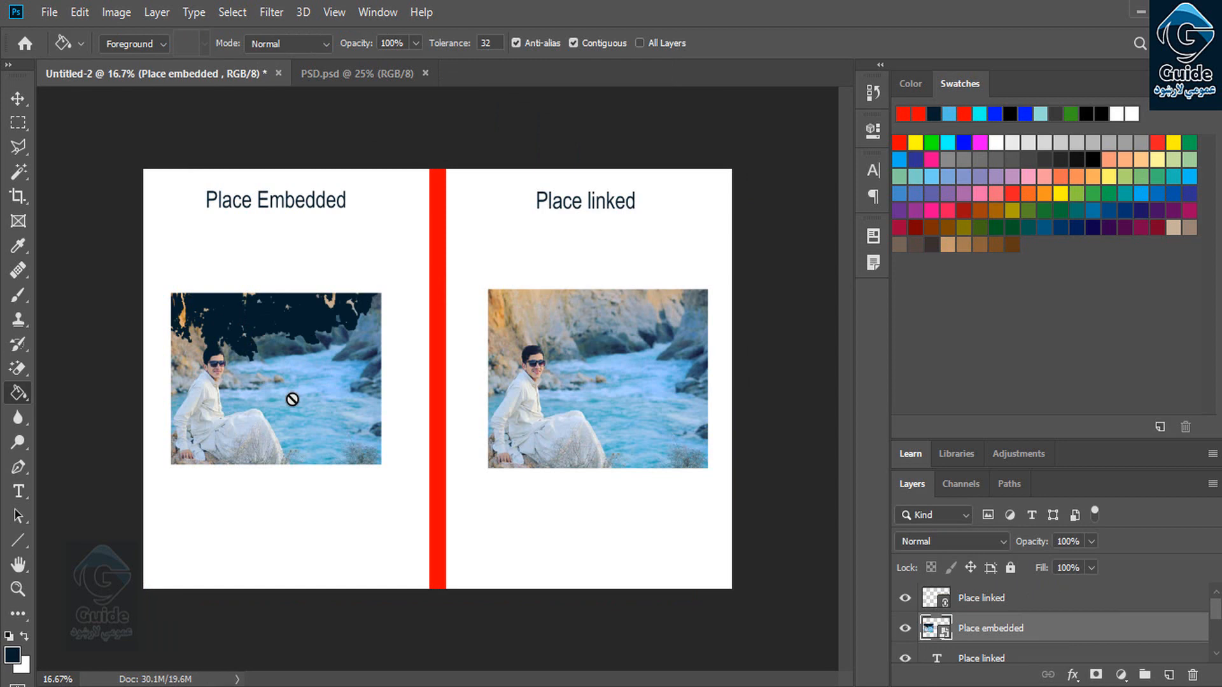
# Activate the Move tool, select the linked image and open the Place linked layer's source file for editing.
pyautogui.click(17, 98)
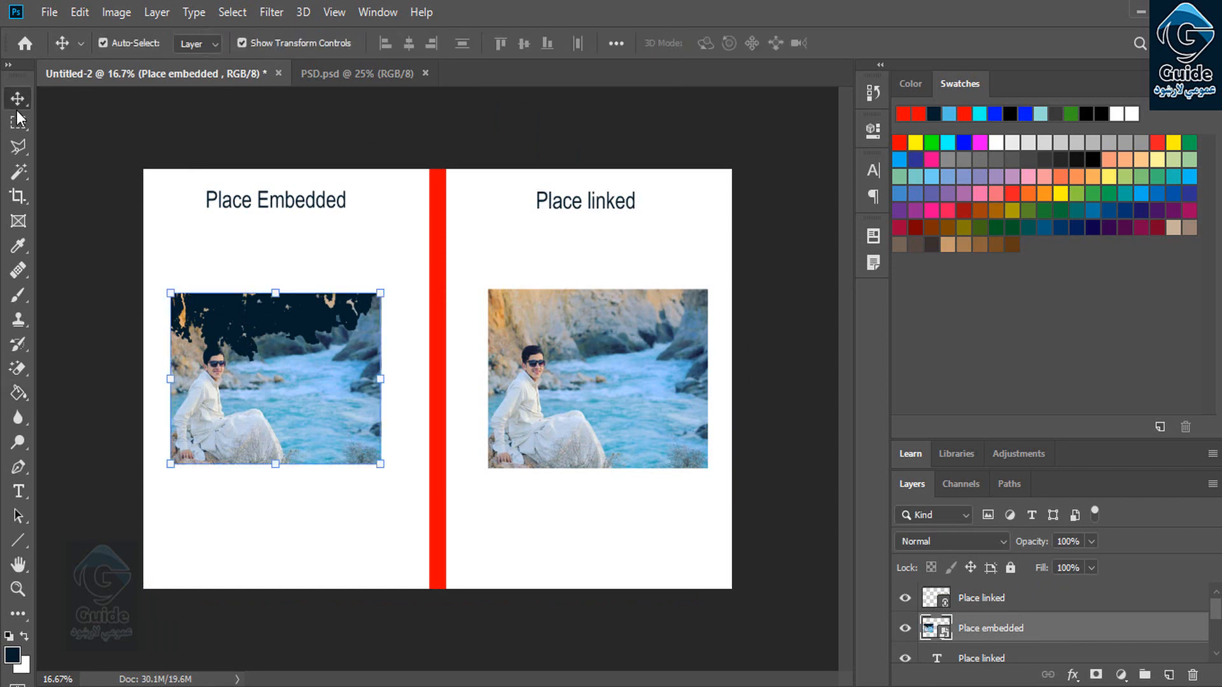
pyautogui.click(552, 394)
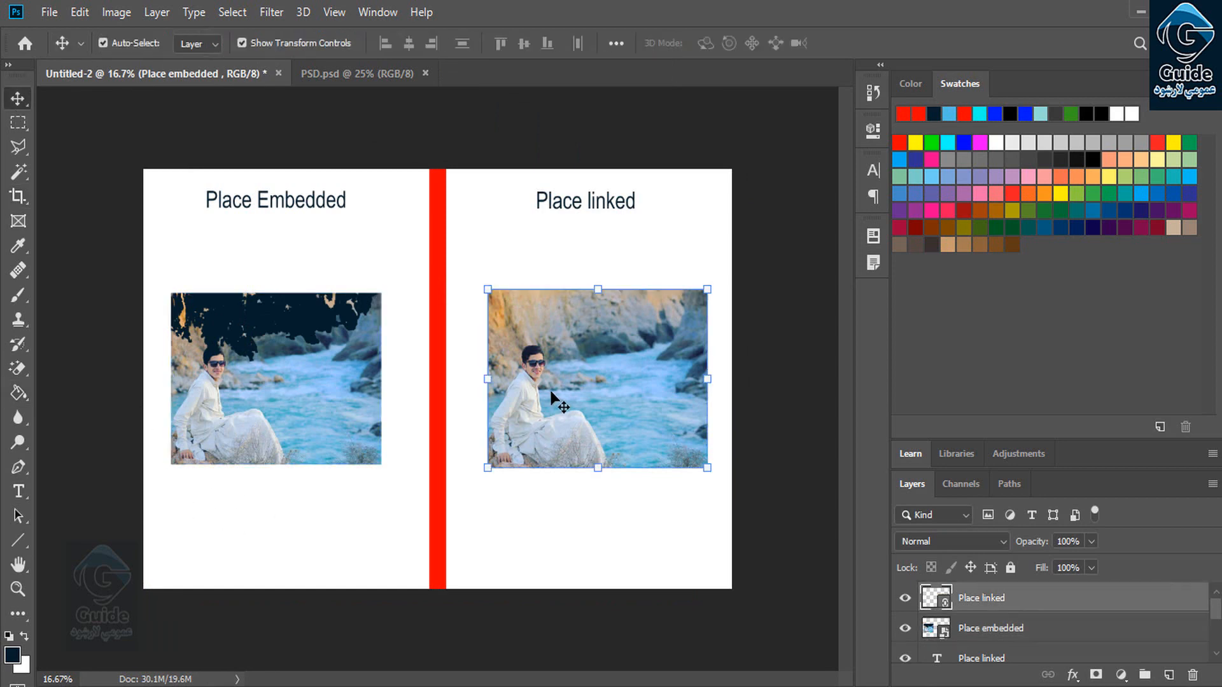
pyautogui.doubleClick(943, 602)
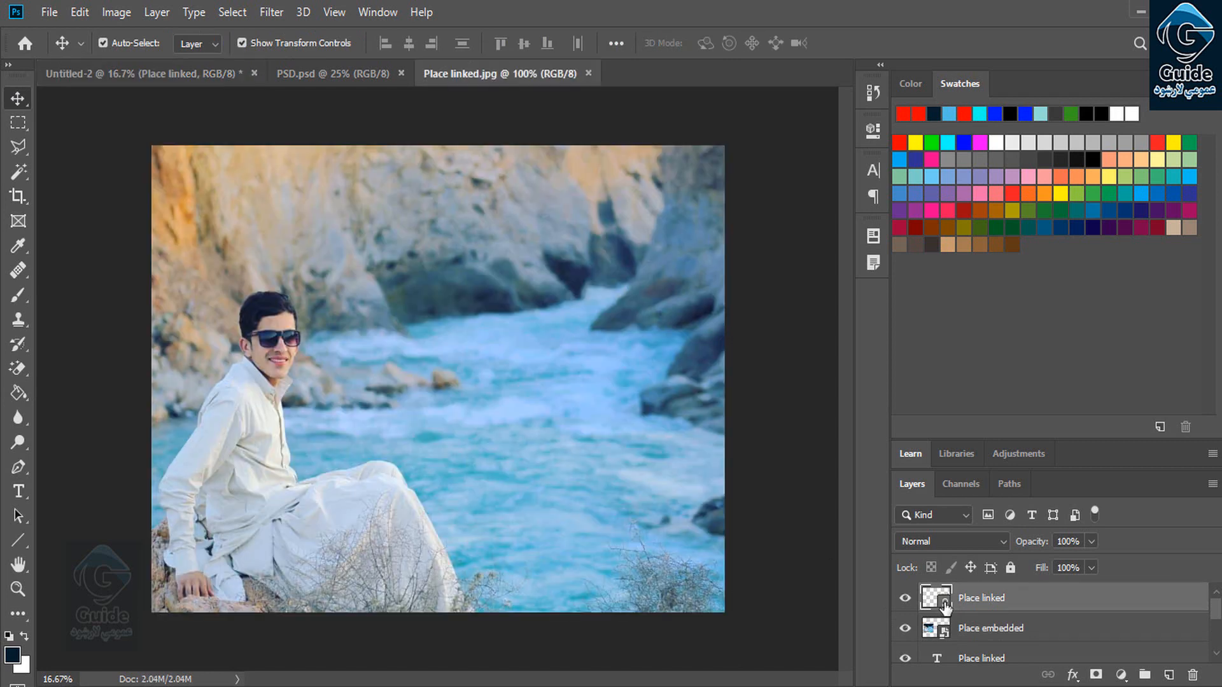
# Activate the Paint Bucket tool and set the foreground colour to blue #1510f1.
pyautogui.click(29, 392)
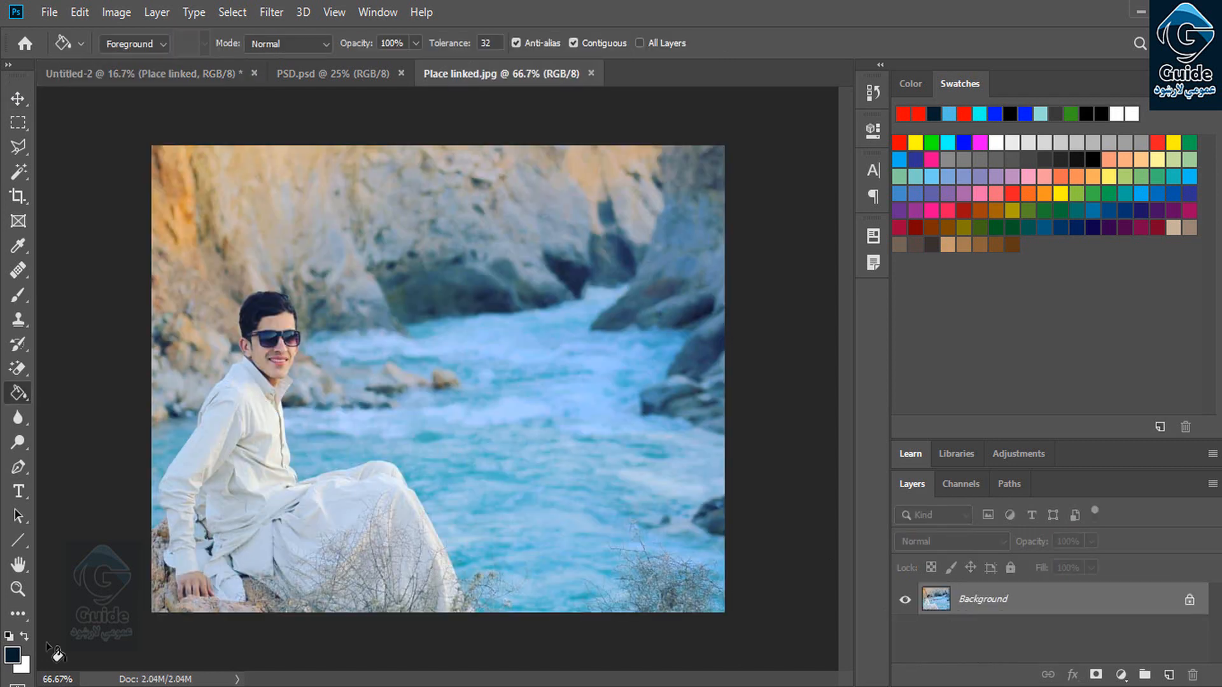
pyautogui.click(12, 655)
pyautogui.moveTo(914, 210)
pyautogui.mouseDown()
pyautogui.moveTo(907, 292)
pyautogui.moveTo(907, 255)
pyautogui.mouseUp()
pyautogui.click(872, 188)
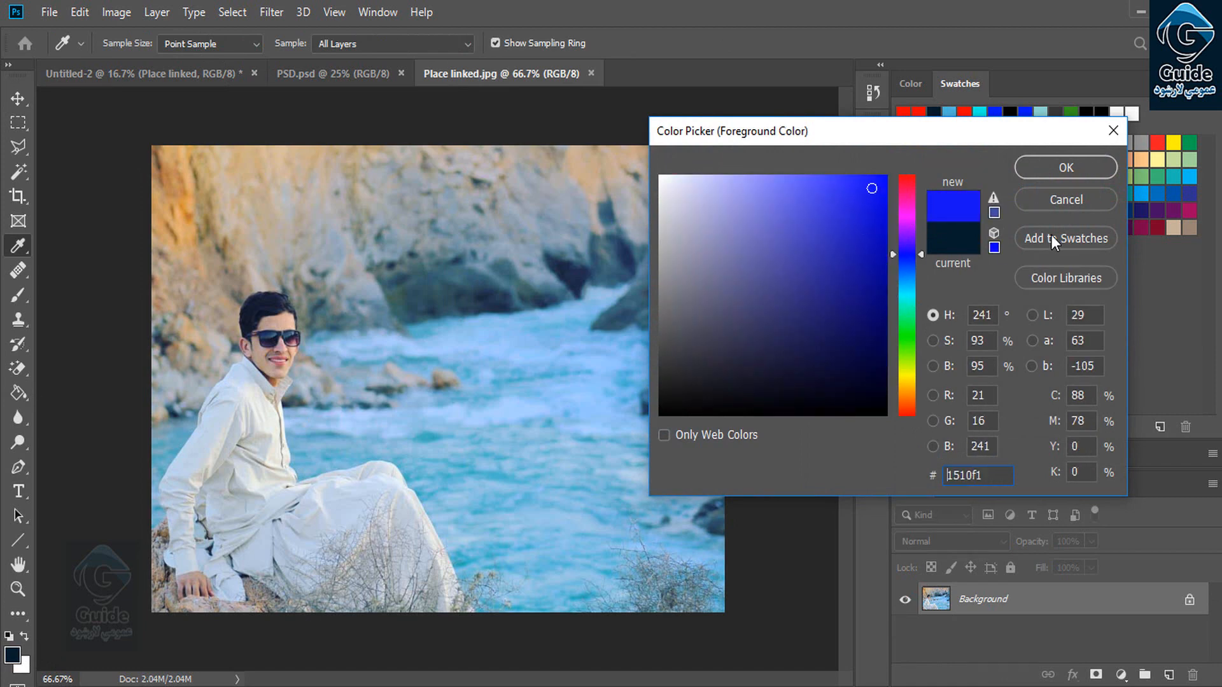
pyautogui.click(1058, 170)
# Fill the cliffs across the upper part of the Place linked.jpg photo with the blue foreground colour, patch by patch.
pyautogui.click(573, 191)
pyautogui.click(313, 221)
pyautogui.click(191, 211)
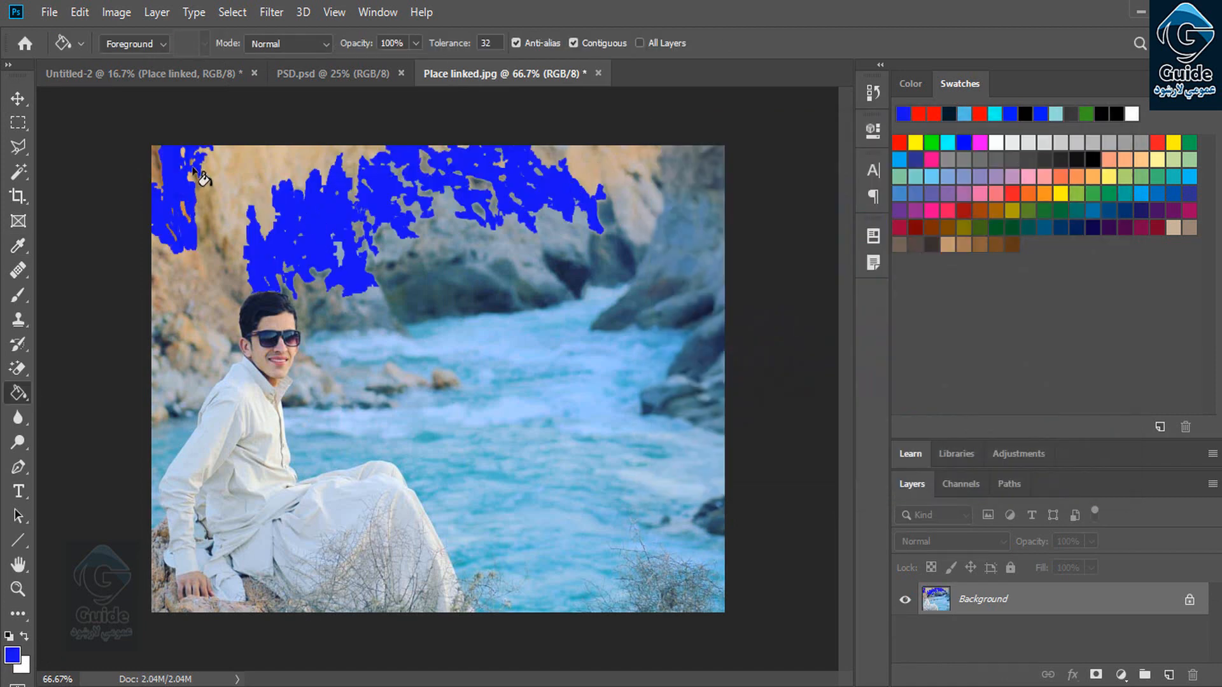
pyautogui.click(270, 169)
pyautogui.click(219, 280)
pyautogui.click(421, 266)
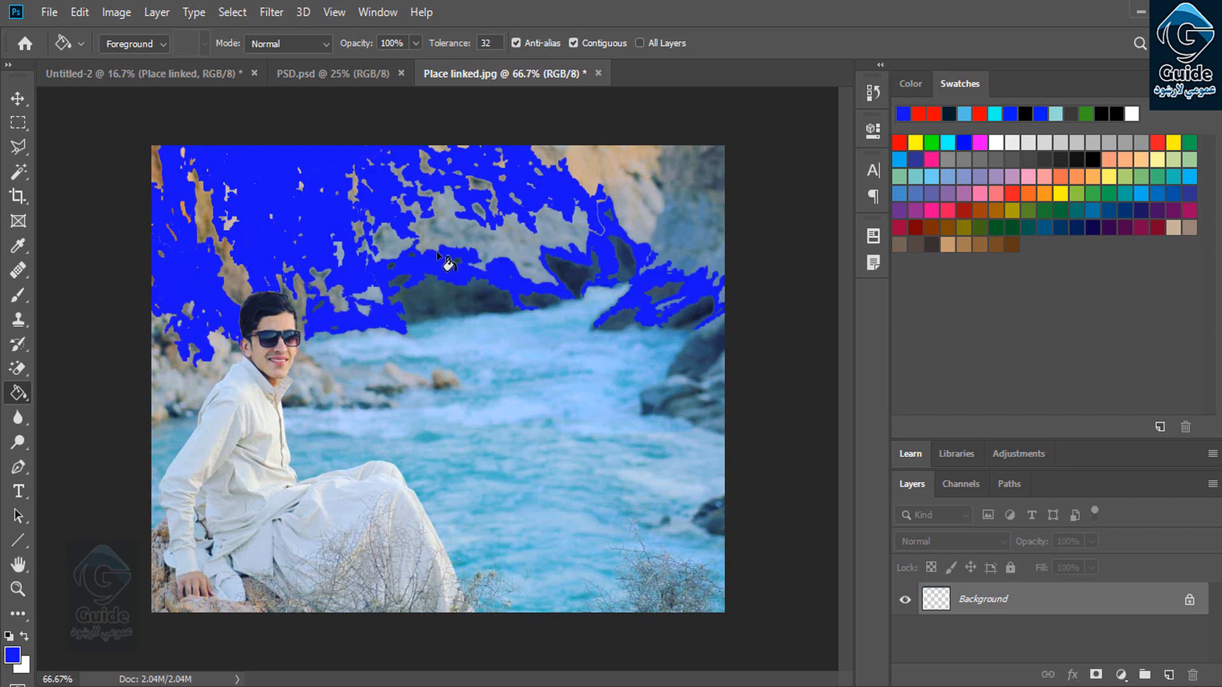
pyautogui.click(478, 202)
pyautogui.click(669, 205)
pyautogui.click(569, 229)
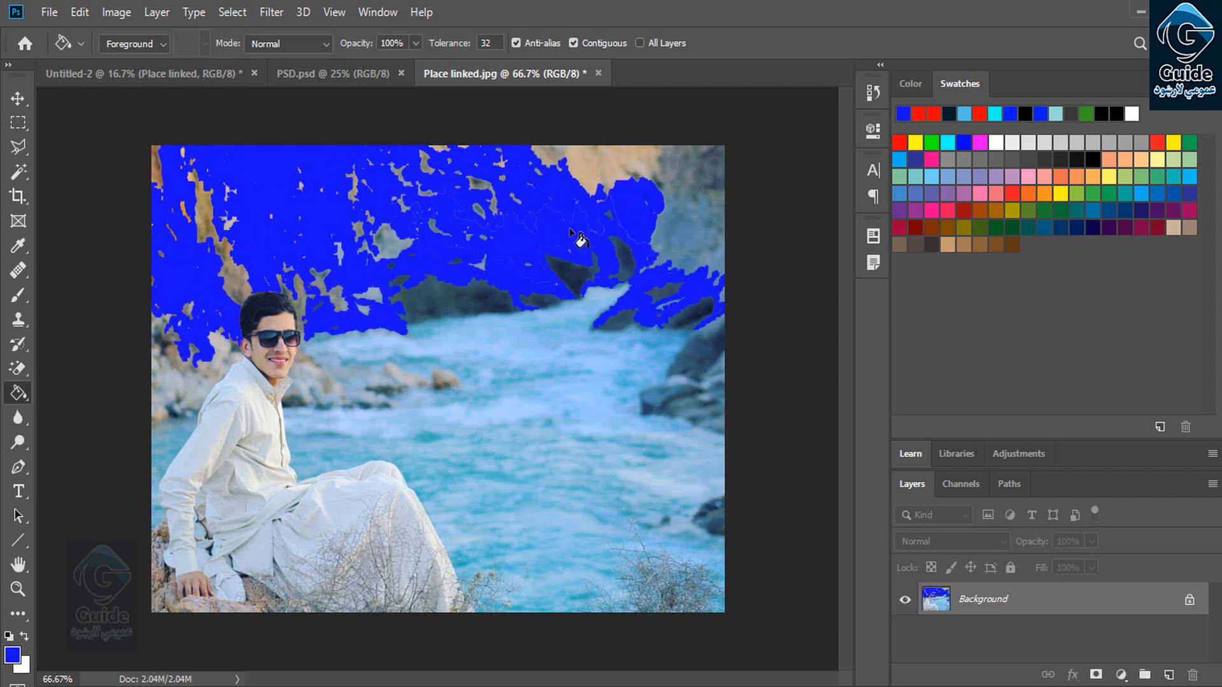
pyautogui.click(652, 167)
pyautogui.click(708, 186)
pyautogui.click(678, 255)
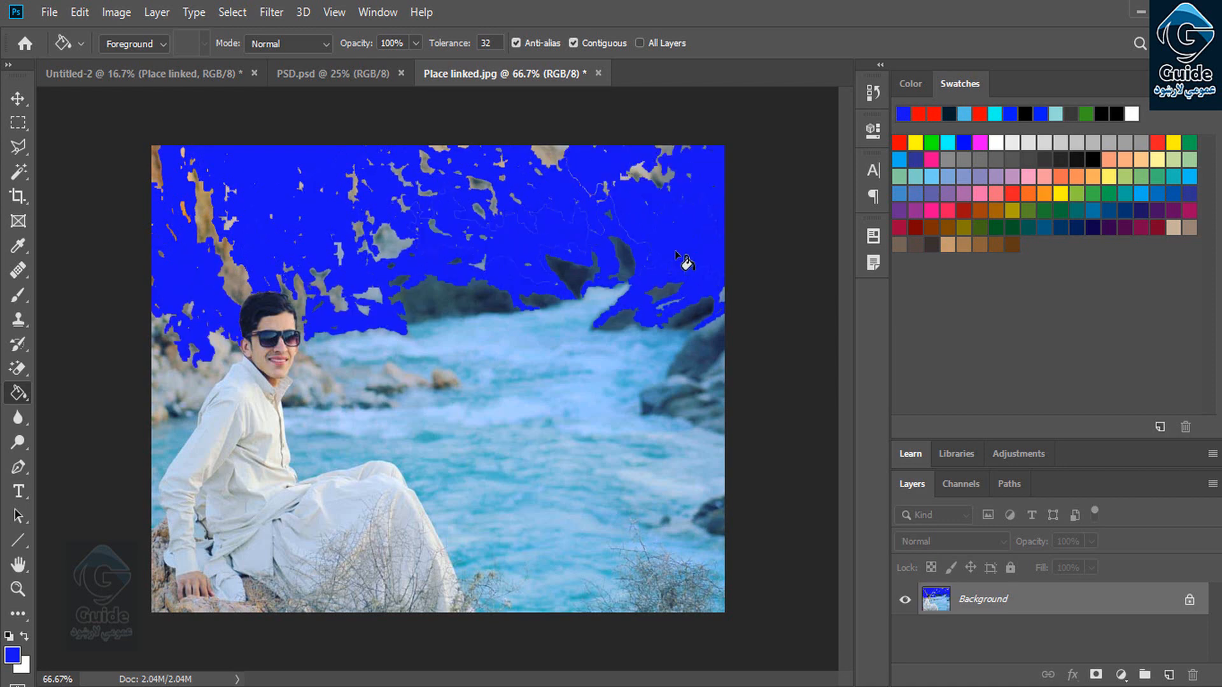
# Activate the Move tool, close Place linked.jpg with its changes saved, and deselect the linked layer in the Untitled-2 document.
pyautogui.click(17, 99)
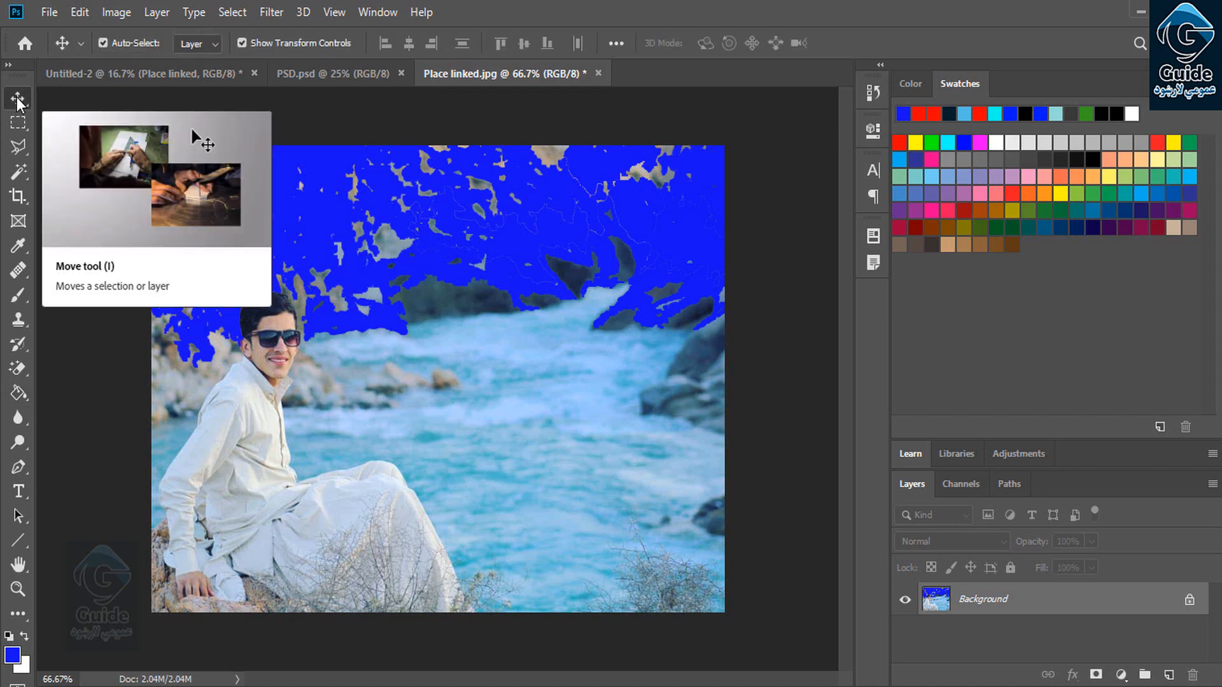
pyautogui.click(599, 74)
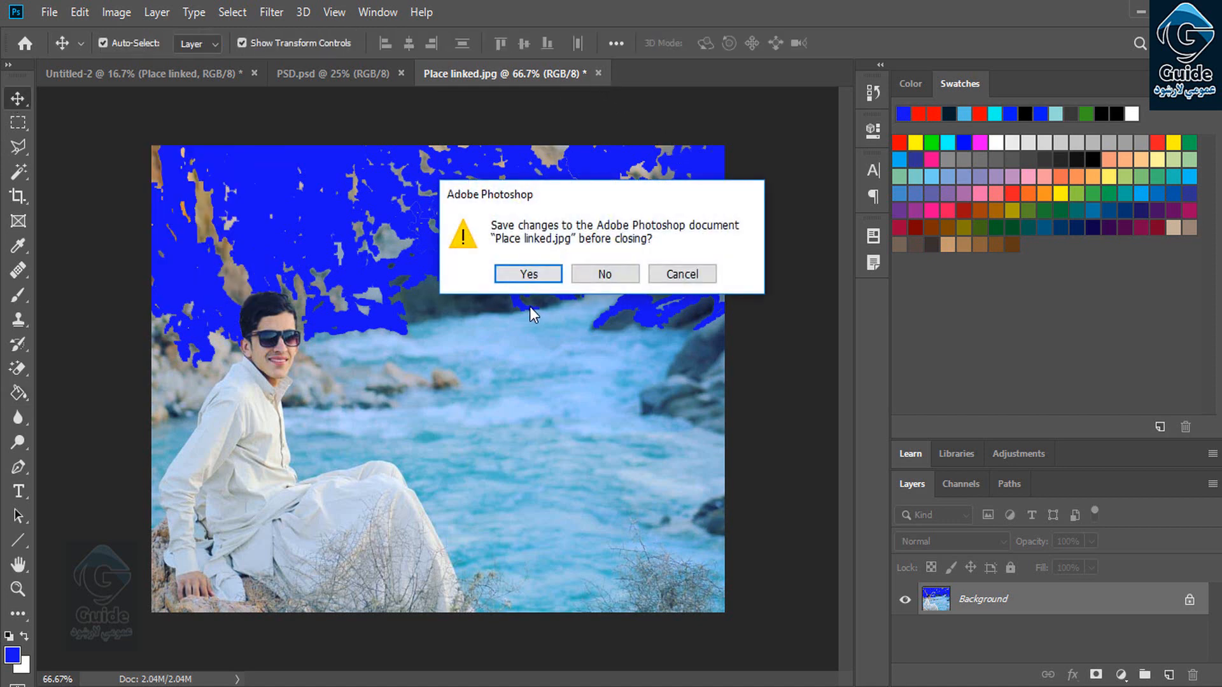
pyautogui.click(540, 270)
pyautogui.click(701, 156)
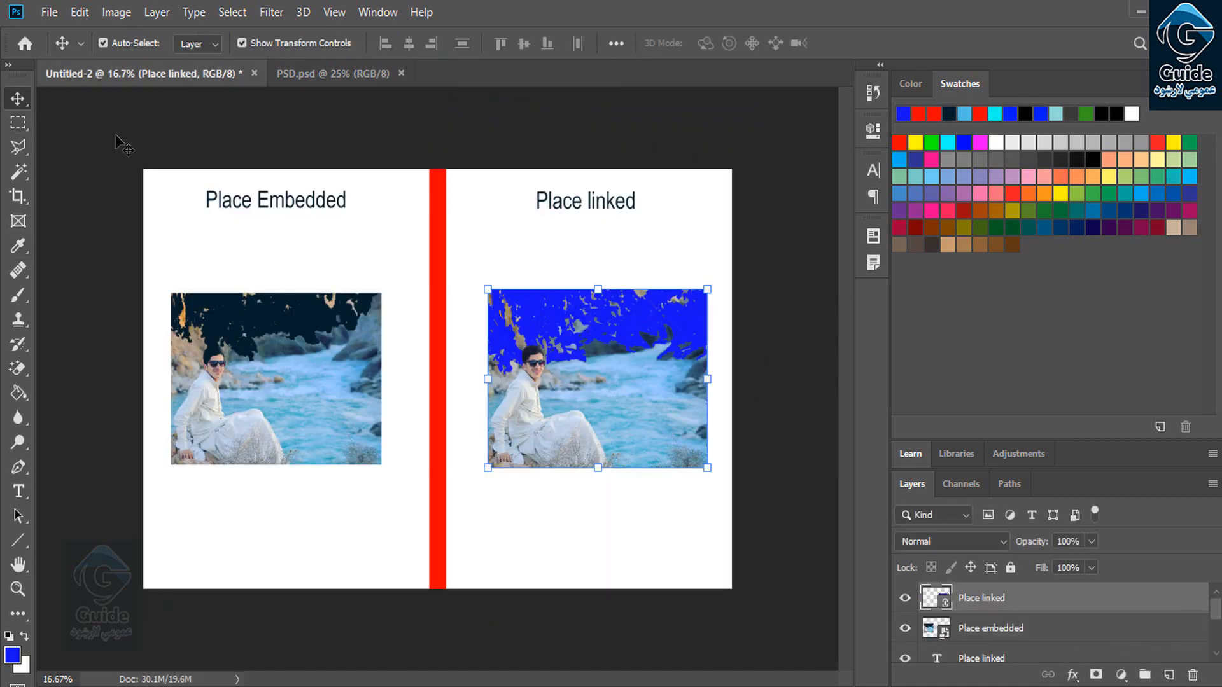
pyautogui.click(160, 127)
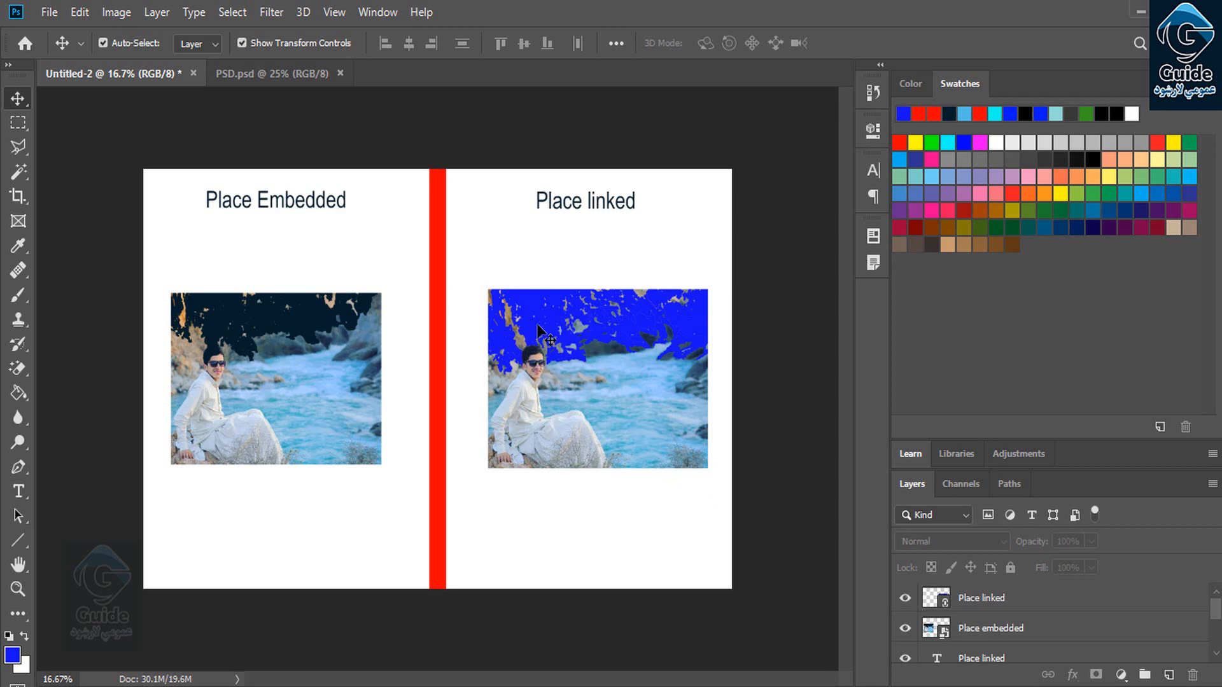
# Switch to File Explorer and compare the Place embedded.jpg and Place linked.jpg source files in the Place embedded folder.
pyautogui.click(1139, 11)
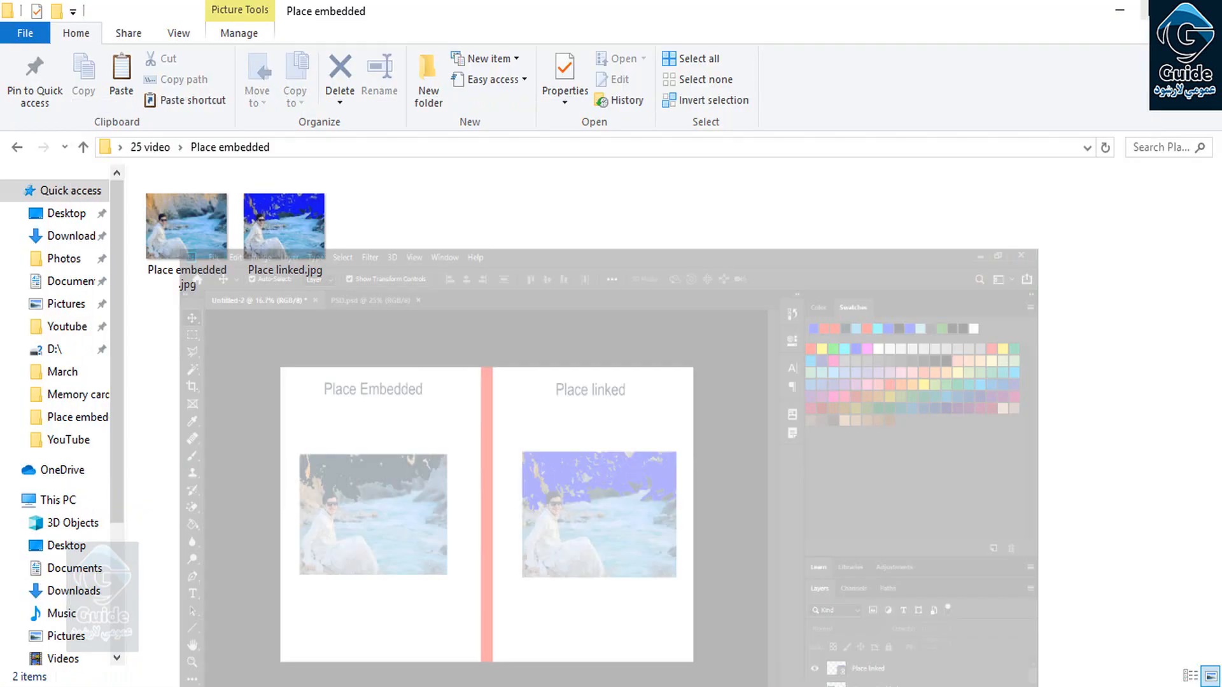
pyautogui.rightClick(726, 364)
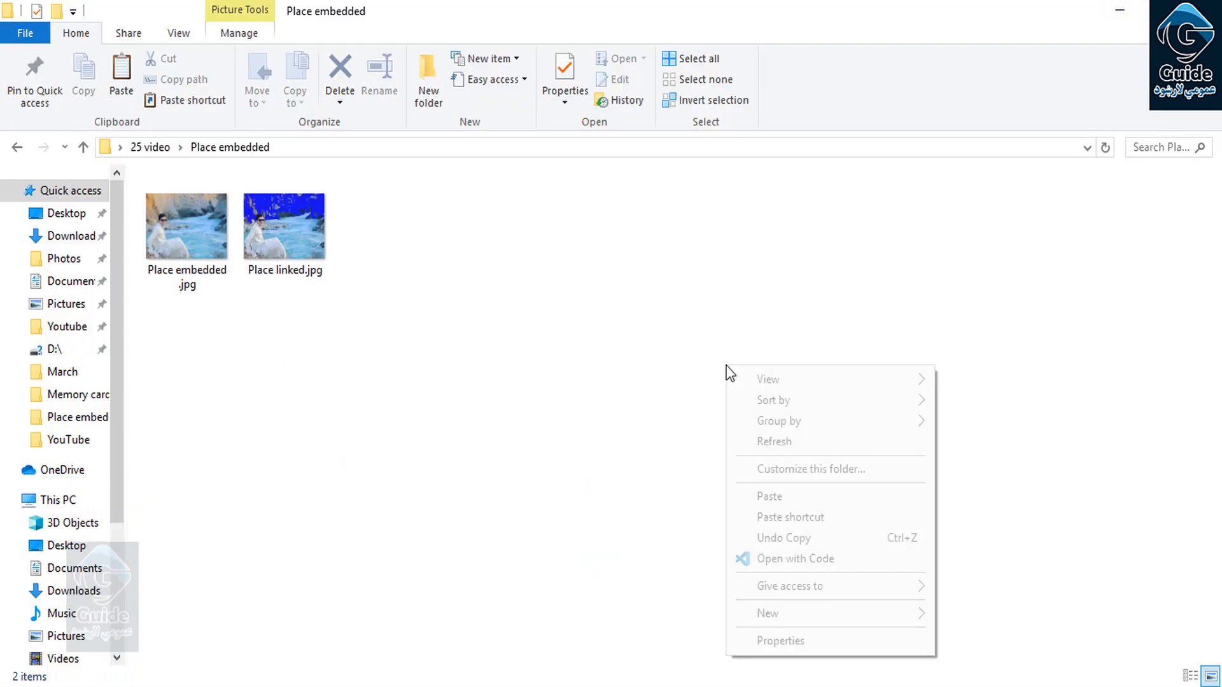
pyautogui.moveTo(789, 386)
pyautogui.click(996, 378)
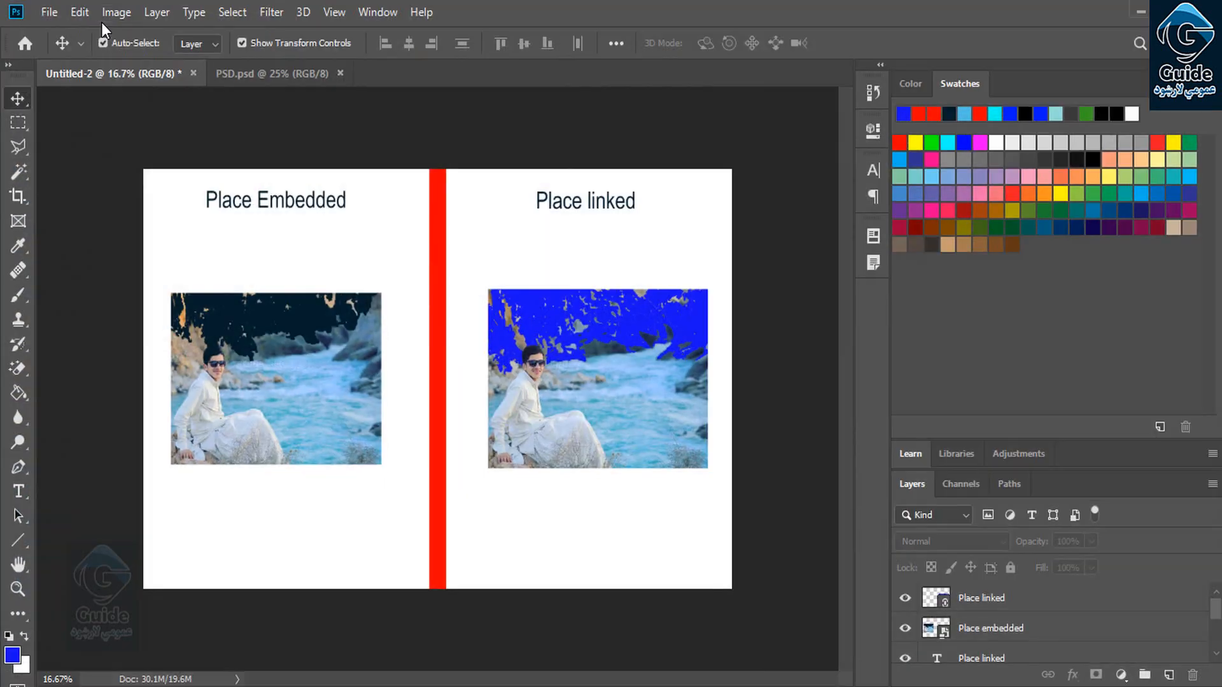
pyautogui.click(49, 12)
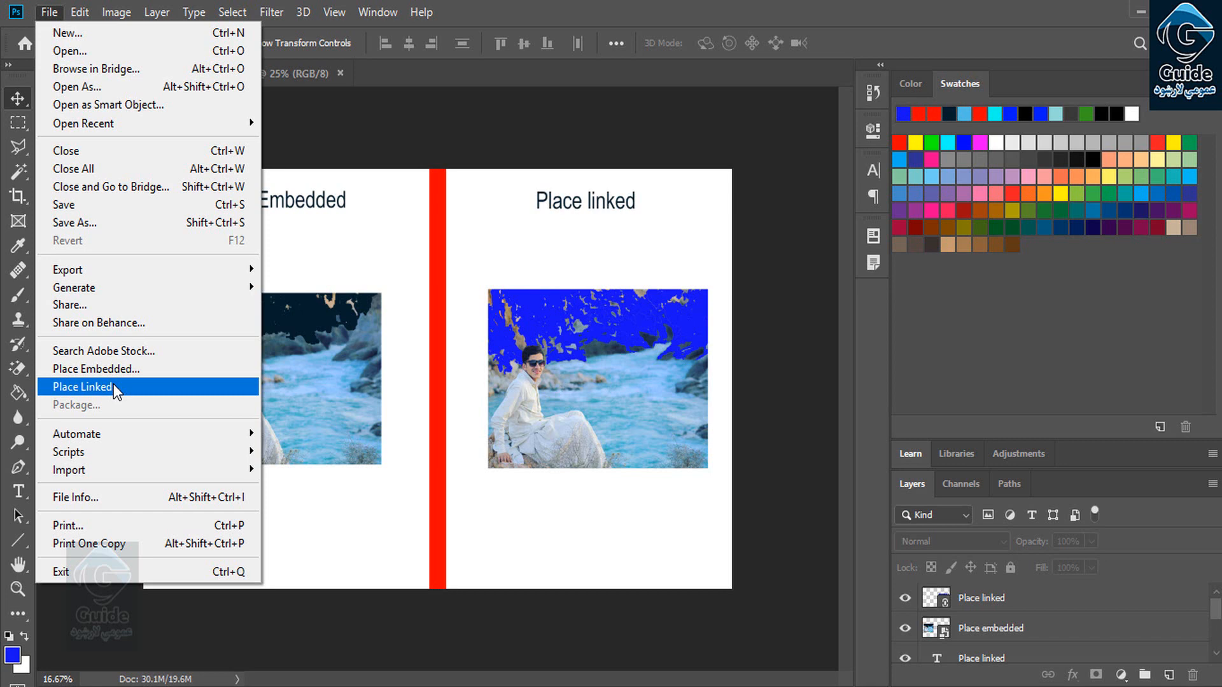
pyautogui.click(356, 124)
# Switch to the PSD.psd document and look over its file placing and packaging commands and its layers.
pyautogui.click(299, 71)
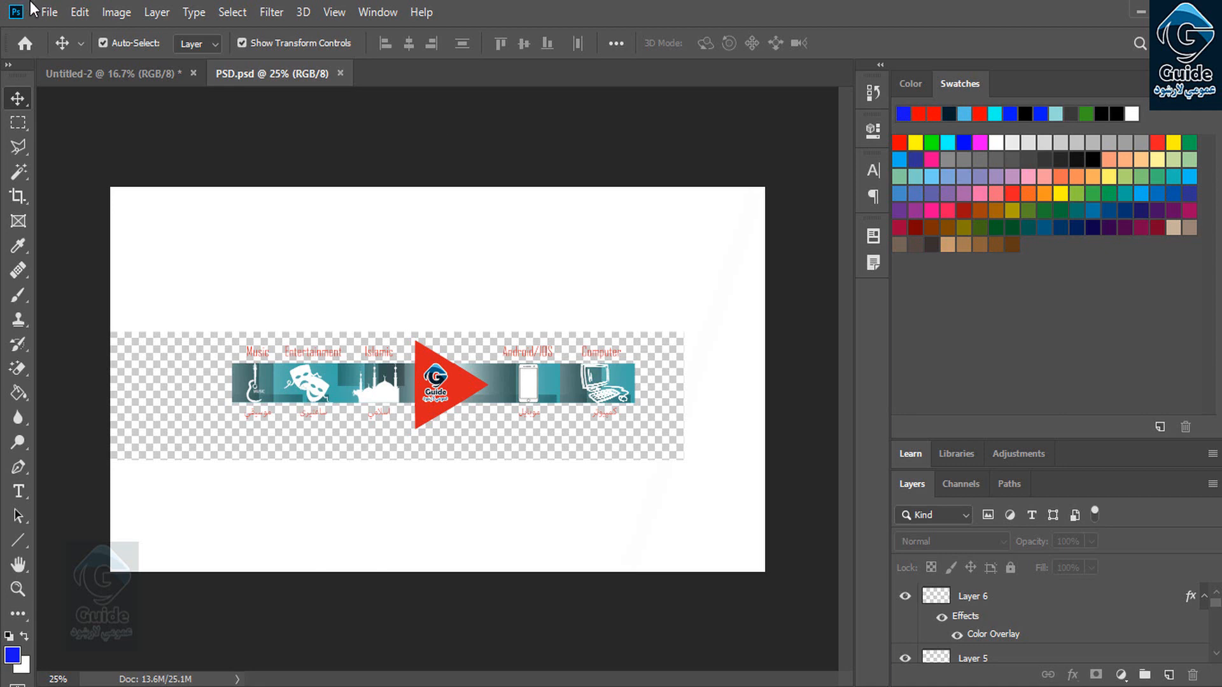
pyautogui.click(49, 12)
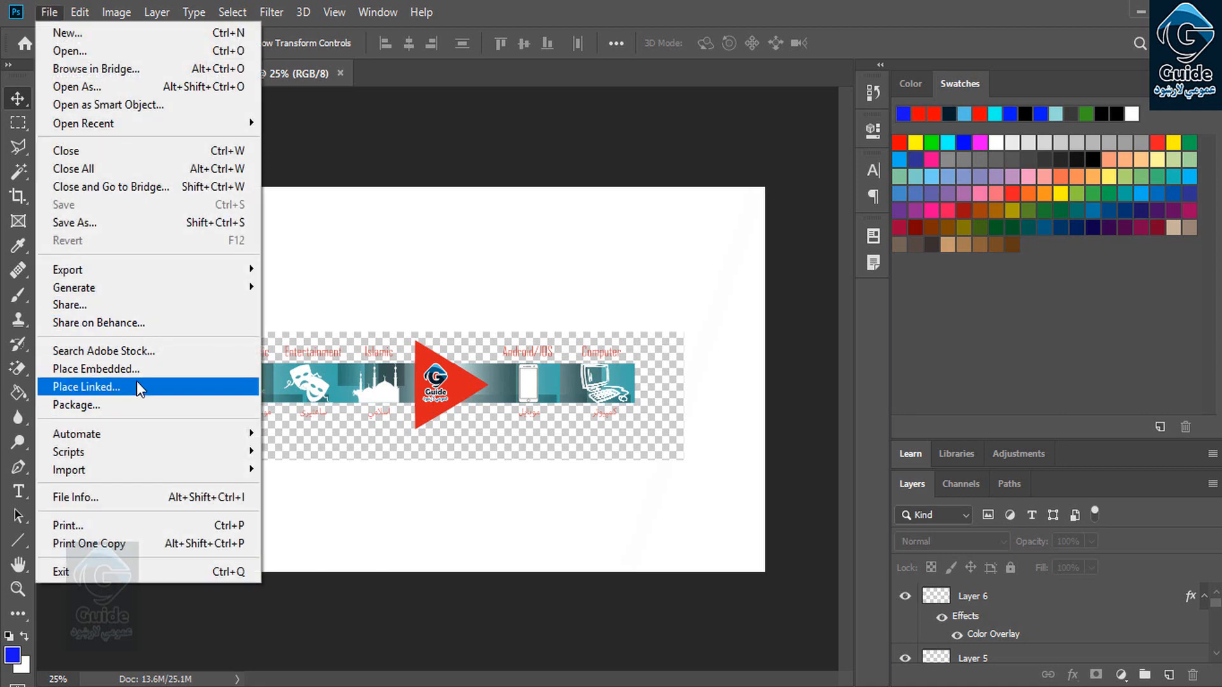
pyautogui.click(452, 90)
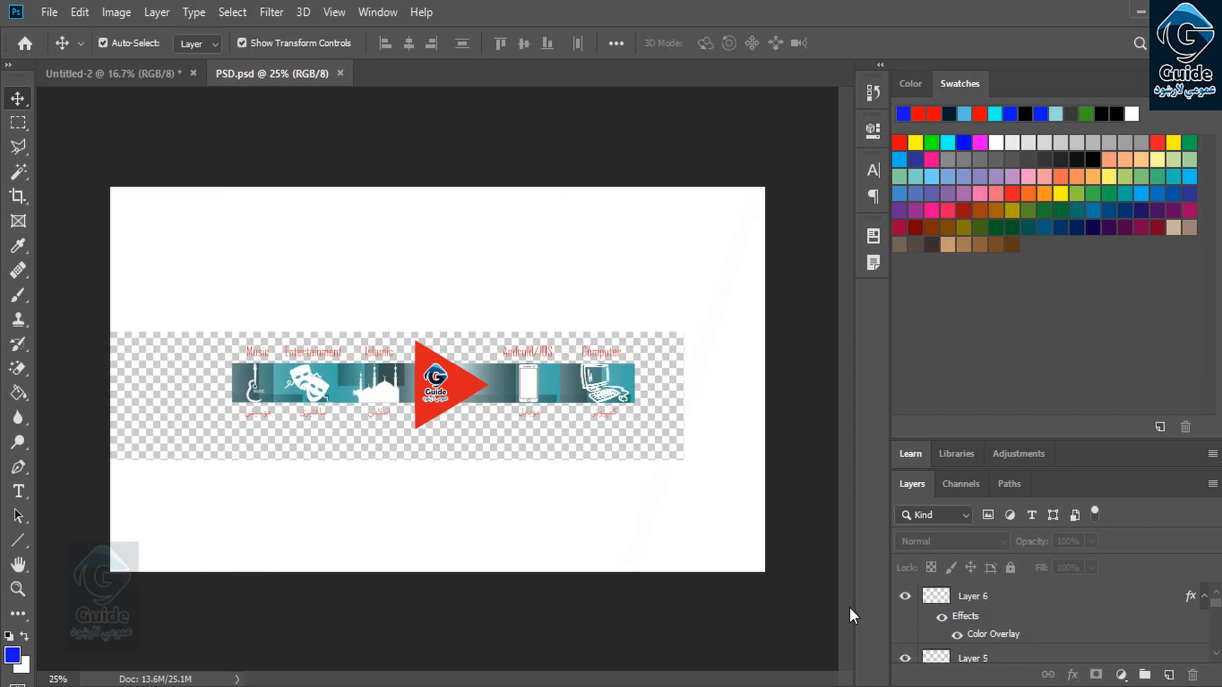
pyautogui.moveTo(1216, 605)
pyautogui.mouseDown()
pyautogui.moveTo(1216, 660)
pyautogui.moveTo(1216, 594)
pyautogui.moveTo(1216, 641)
pyautogui.moveTo(1216, 603)
pyautogui.mouseUp()
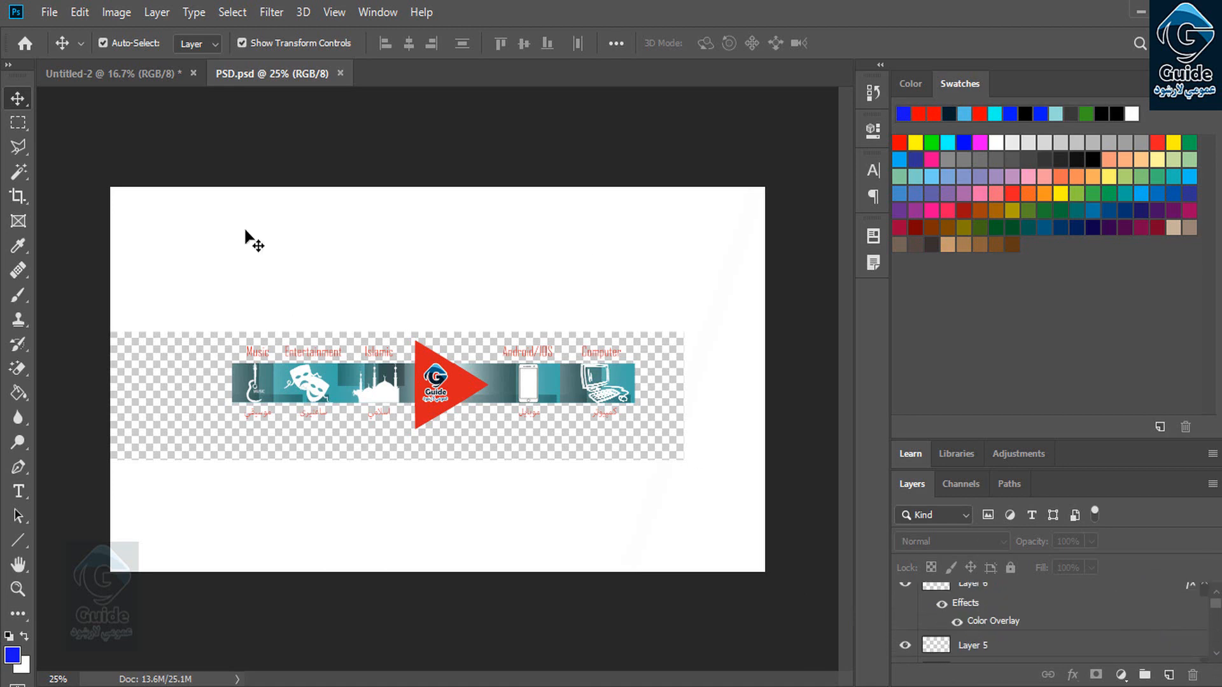
# Place IMG_0526.JPG from the Desktop folder 25 video > Package > PSD into the document as a linked image.
pyautogui.click(49, 12)
pyautogui.click(113, 388)
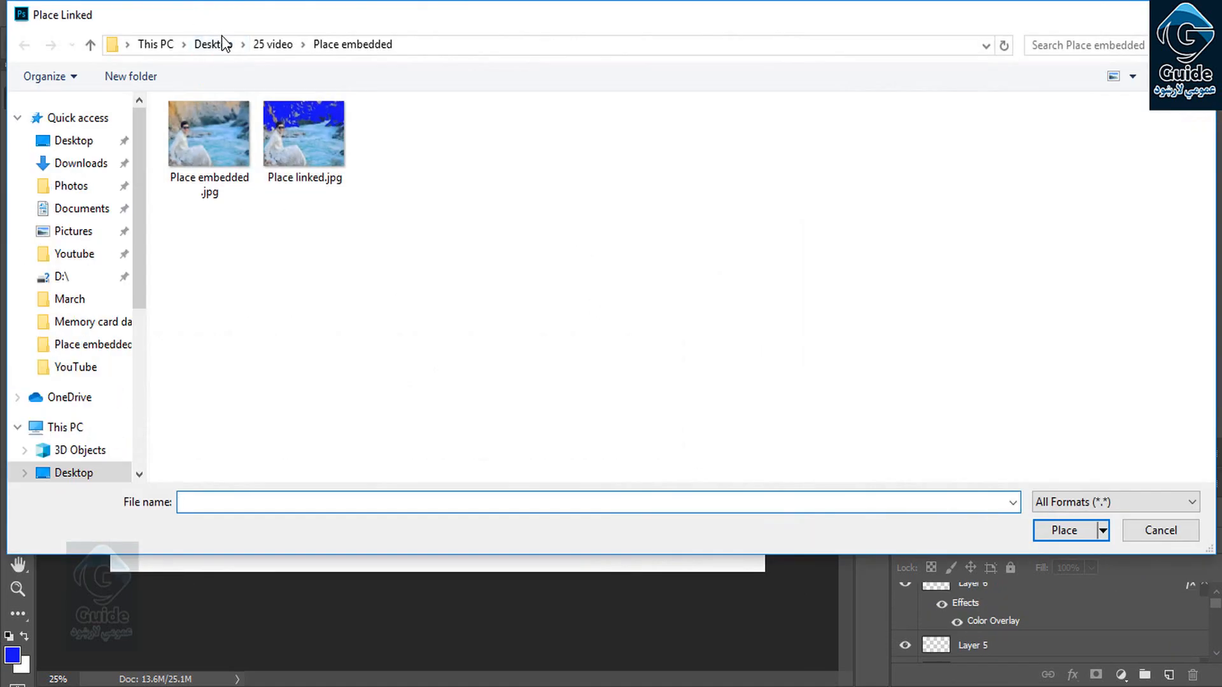
pyautogui.click(214, 44)
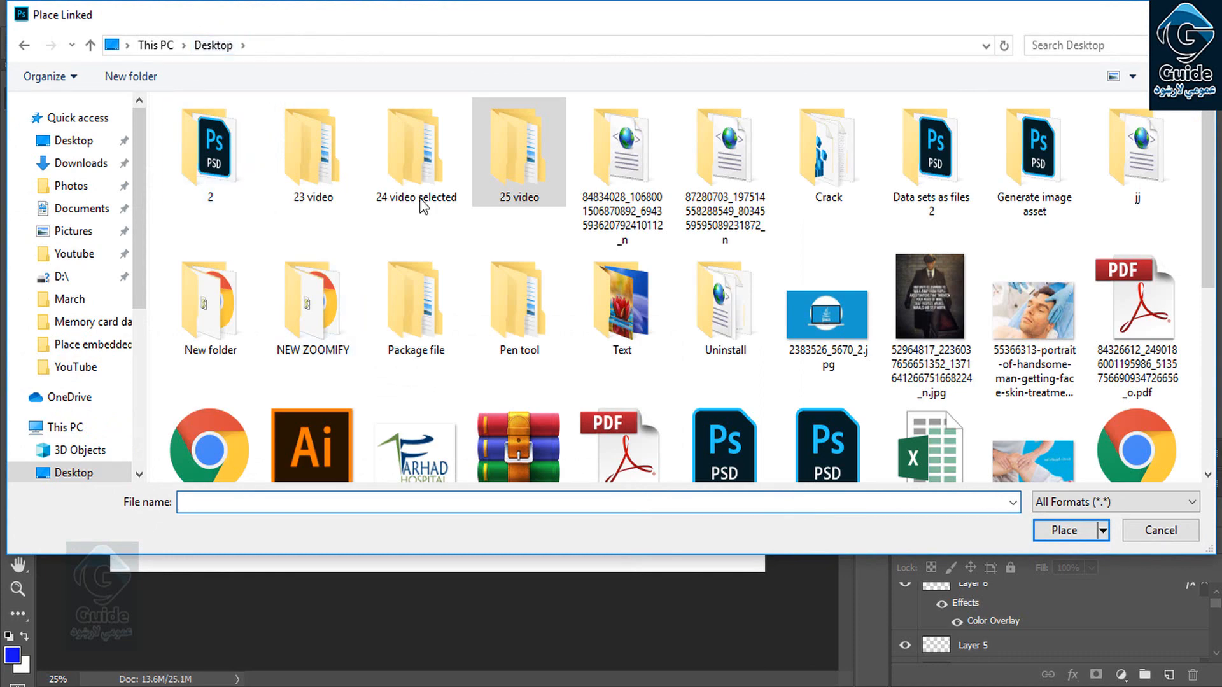
pyautogui.doubleClick(521, 157)
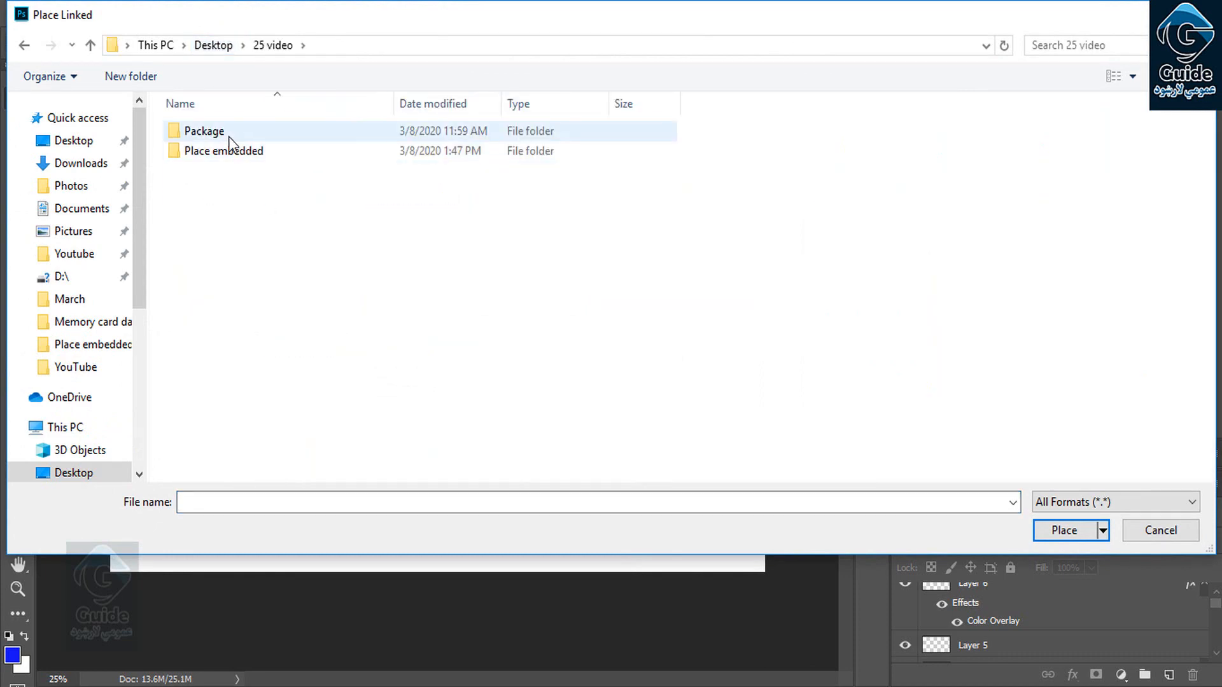
pyautogui.doubleClick(227, 135)
pyautogui.click(201, 133)
pyautogui.doubleClick(201, 135)
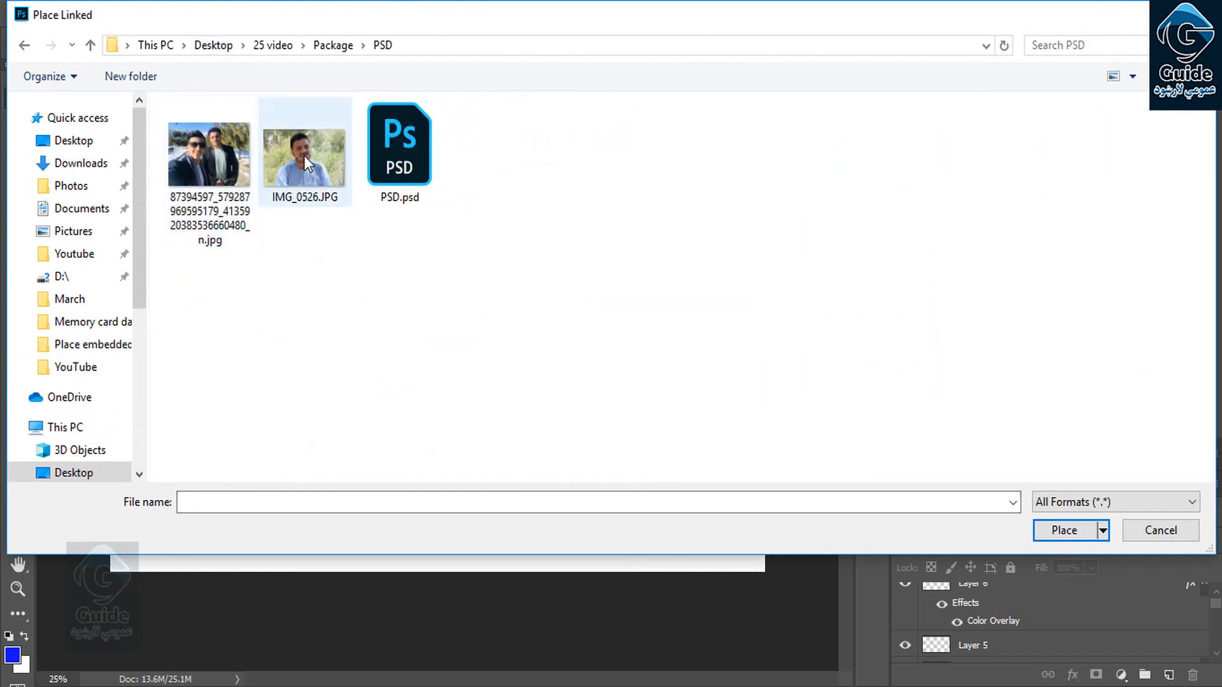
pyautogui.doubleClick(304, 154)
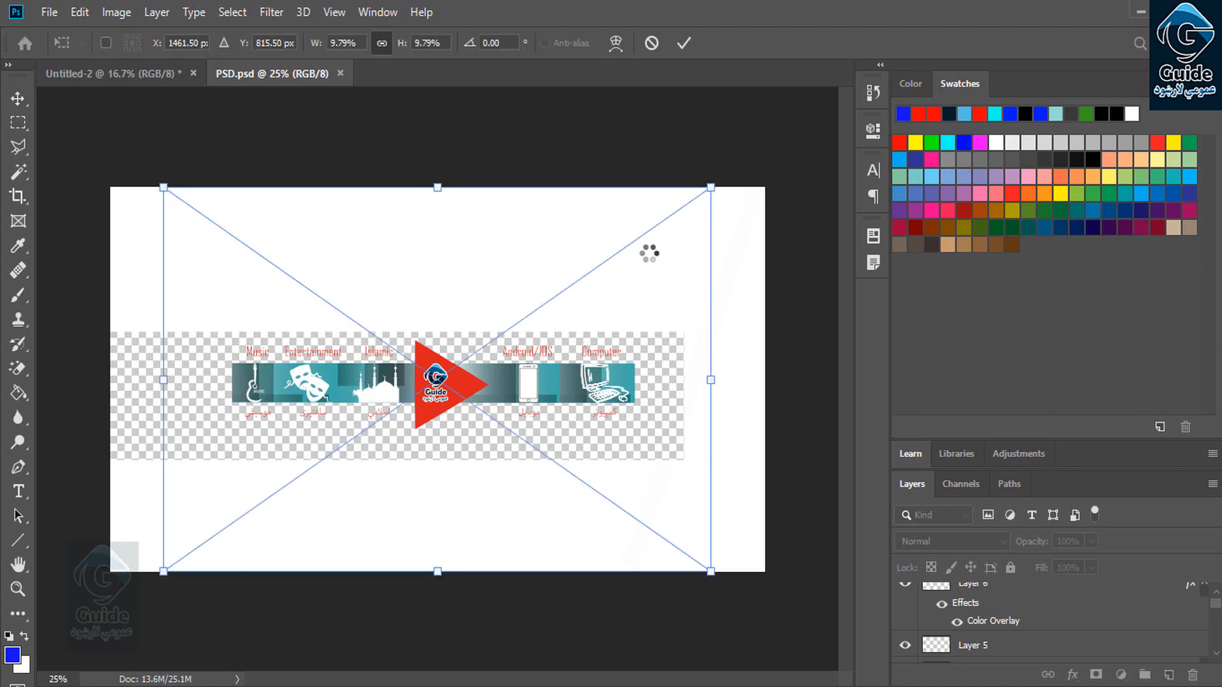
# Scale the placed IMG_0526 image to about 5.35% and position it at the canvas's left edge, over the start of the banner.
pyautogui.moveTo(710, 188); pyautogui.dragTo(463, 362)
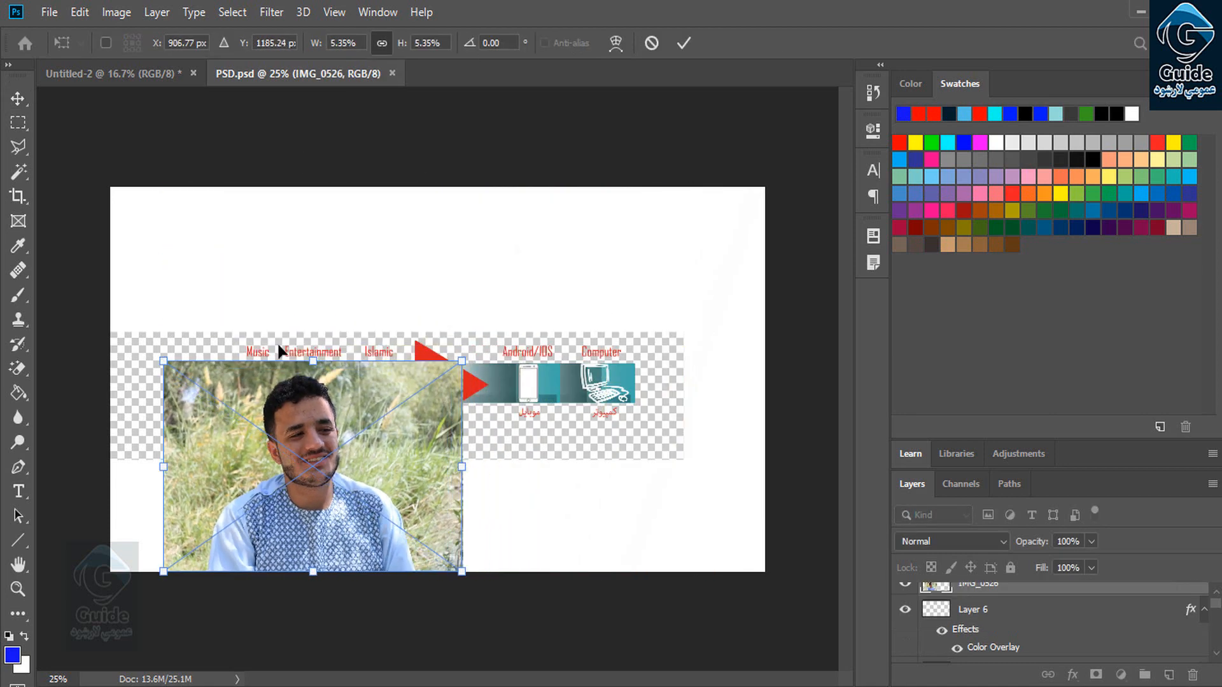
pyautogui.moveTo(361, 413); pyautogui.dragTo(296, 292)
pyautogui.press('Return')
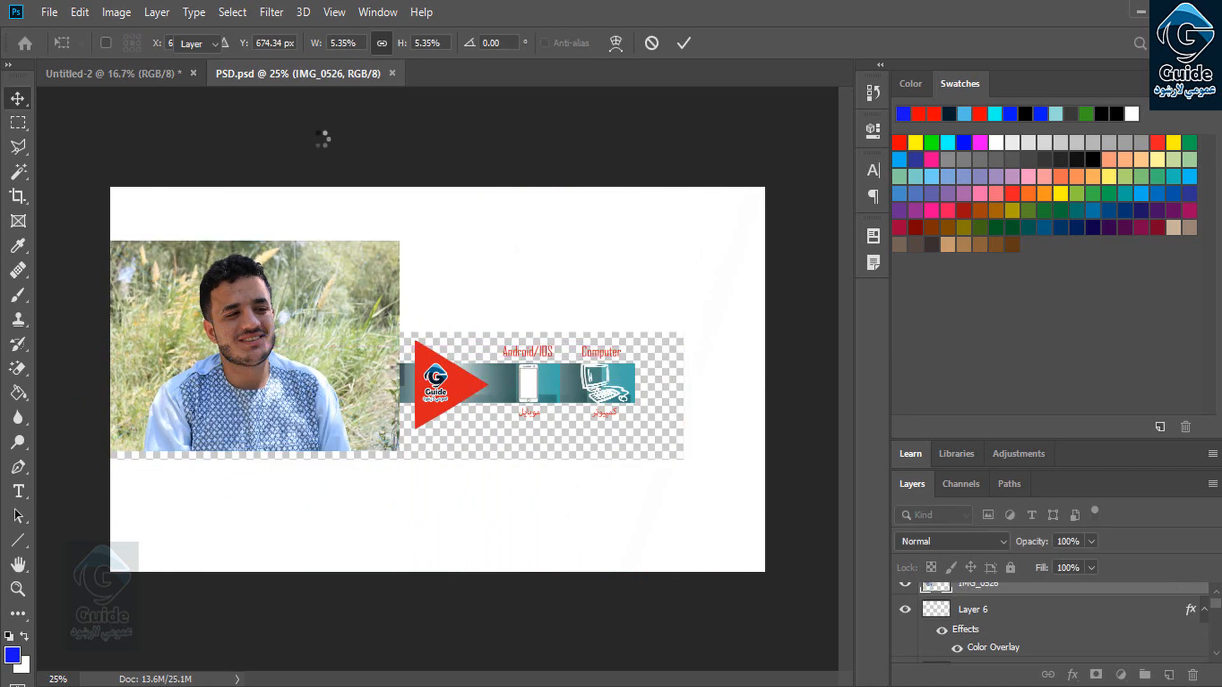
pyautogui.click(323, 154)
# Place the JPG selfie of two men from the same PSD folder as a second linked image.
pyautogui.click(49, 12)
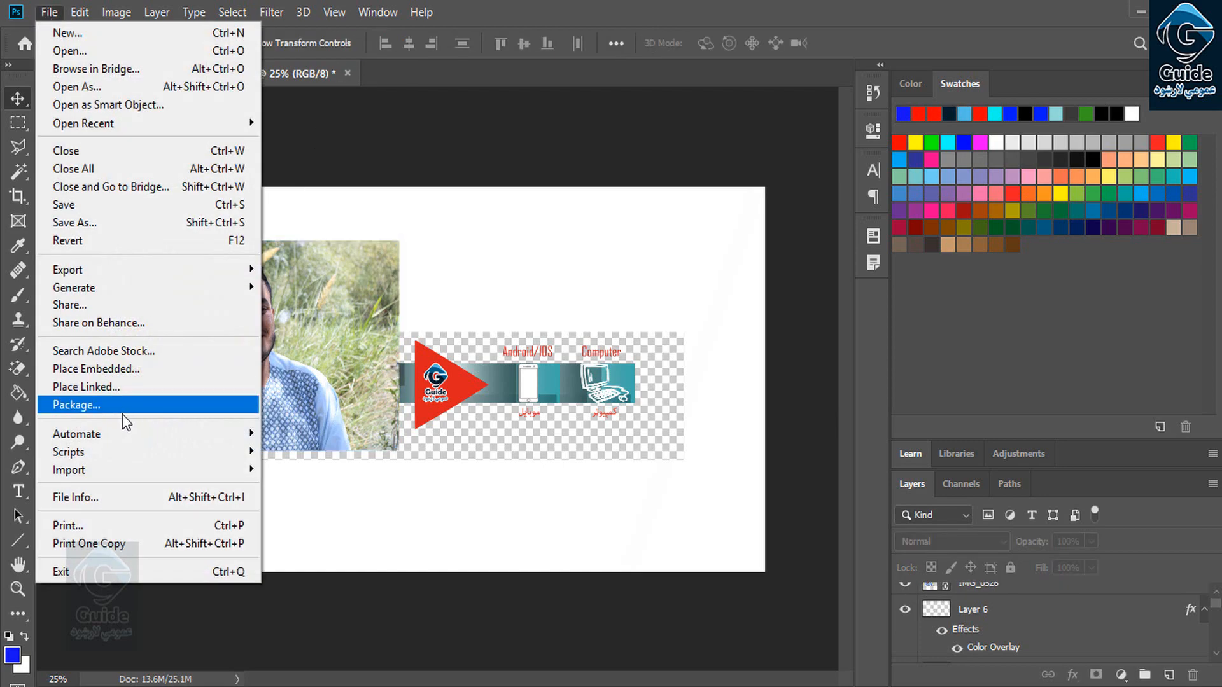
pyautogui.click(119, 390)
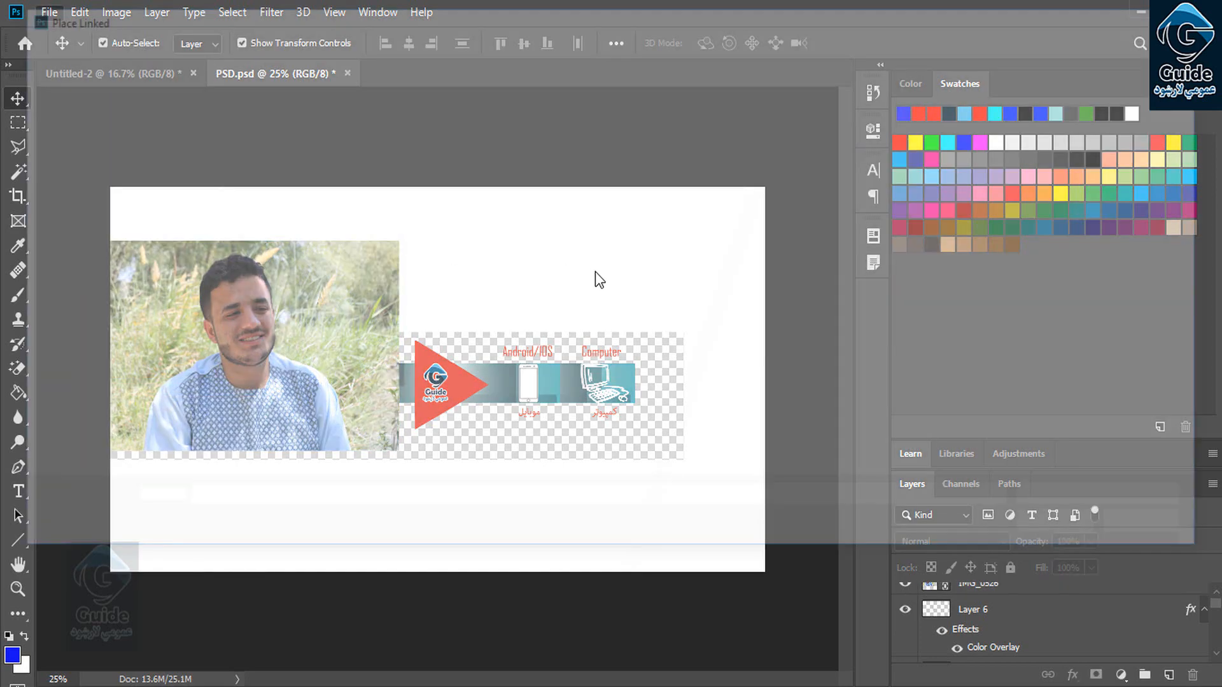
pyautogui.click(229, 193)
pyautogui.doubleClick(229, 192)
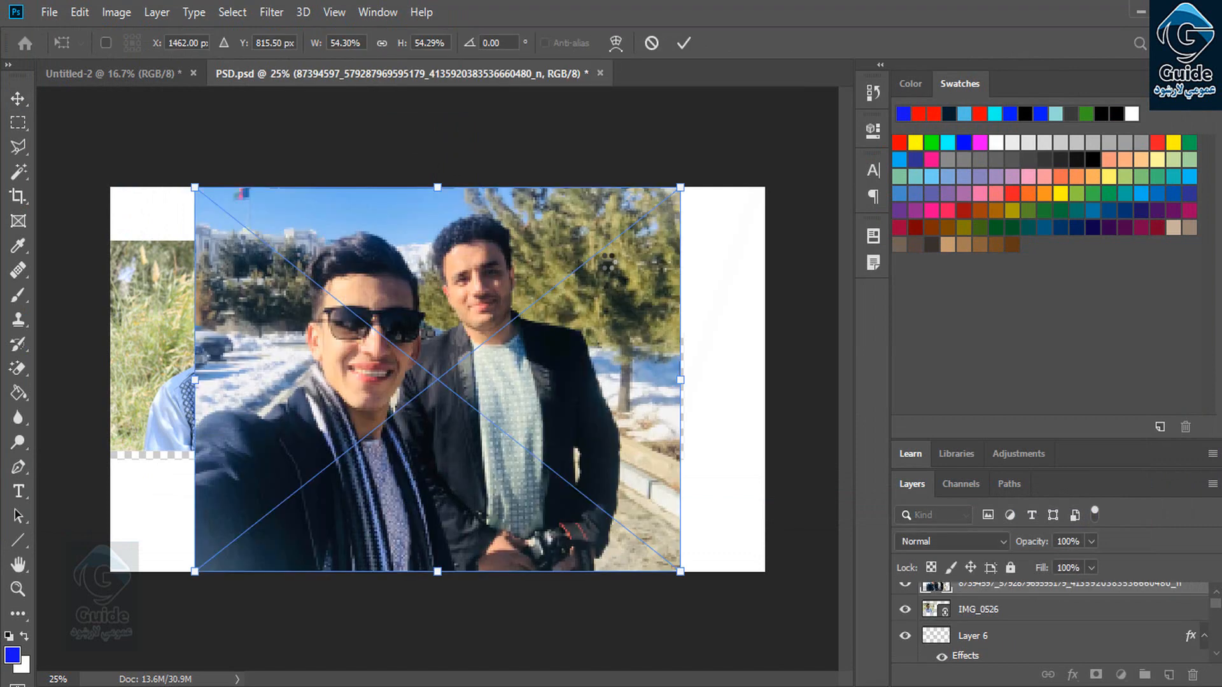
# Shrink the placed selfie to less than half its placed size and position it to the right of the red triangle.
pyautogui.moveTo(677, 187); pyautogui.dragTo(394, 422)
pyautogui.moveTo(361, 464); pyautogui.dragTo(644, 321)
pyautogui.press('Return')
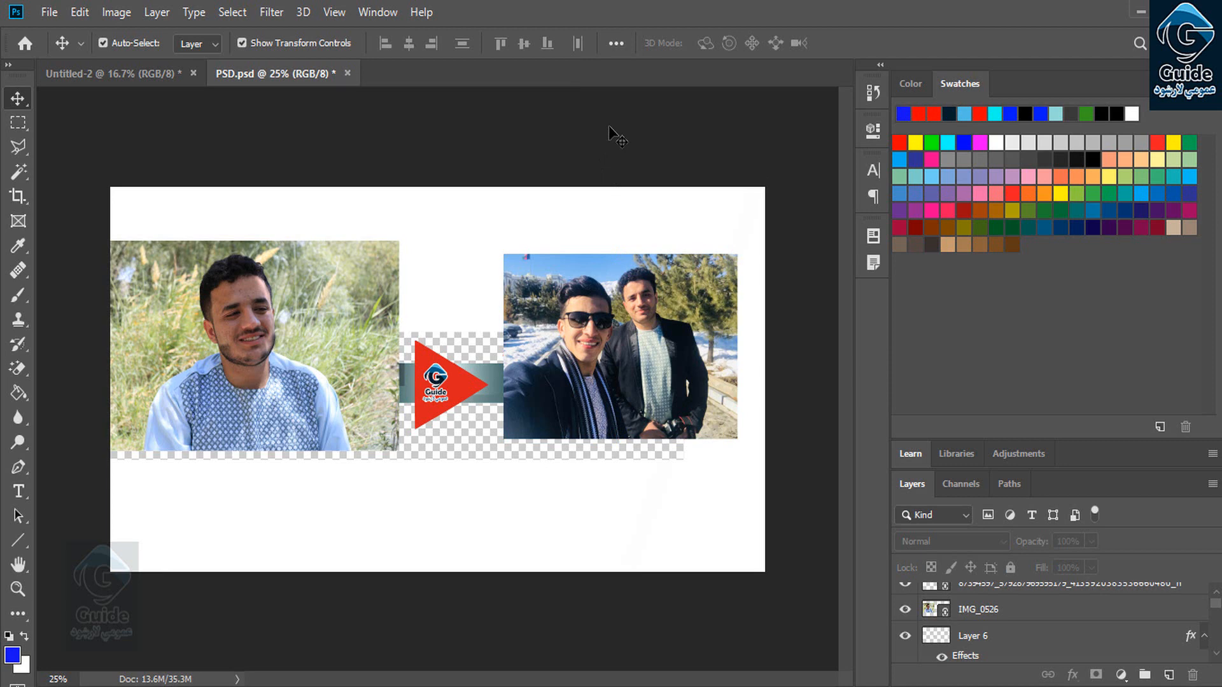
pyautogui.click(49, 12)
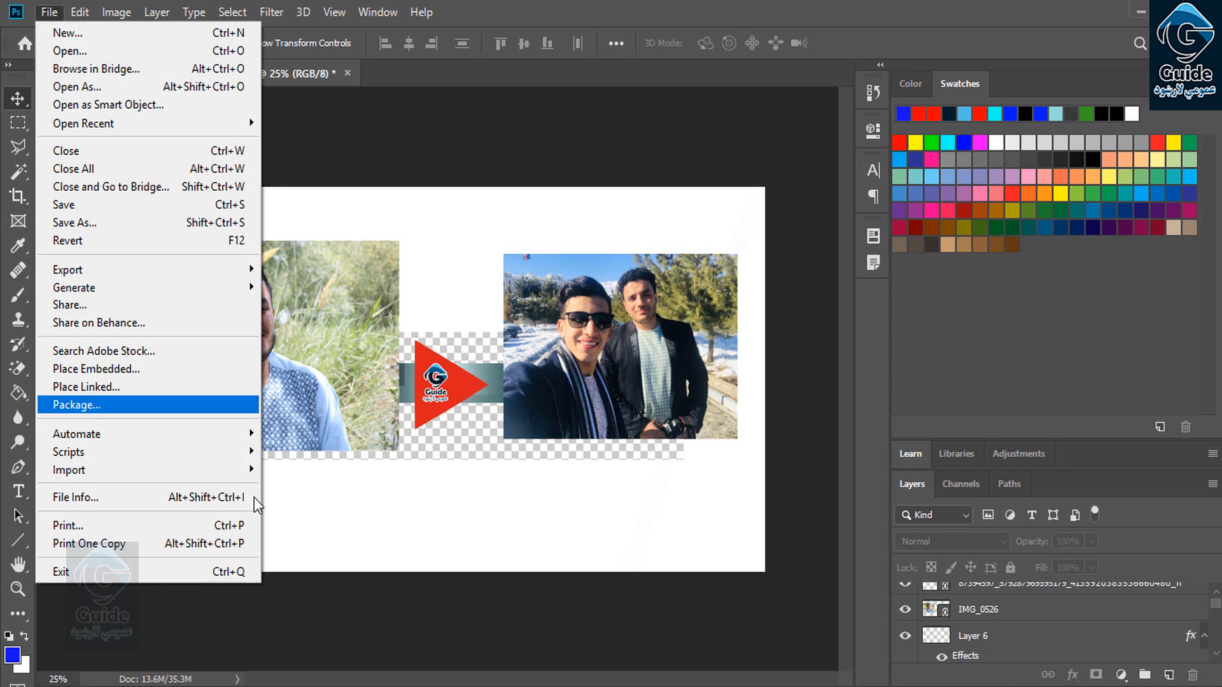
pyautogui.click(411, 555)
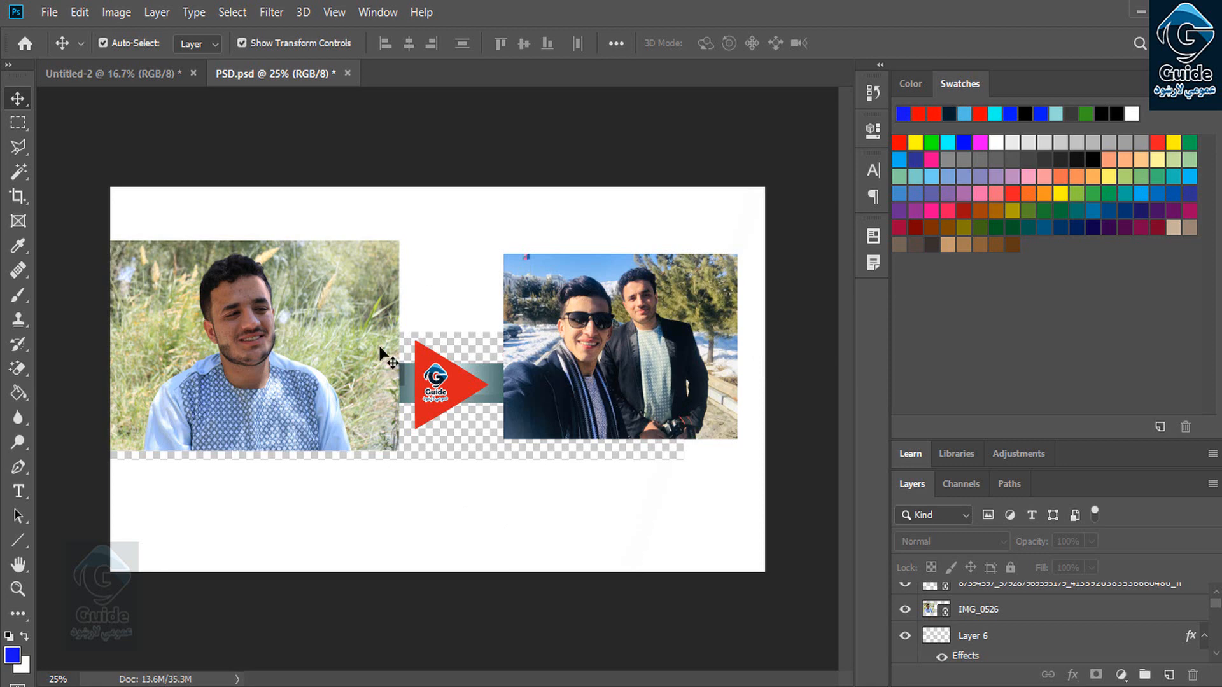
# Package the PSD document with its linked images into a new folder created on the Desktop.
pyautogui.click(48, 13)
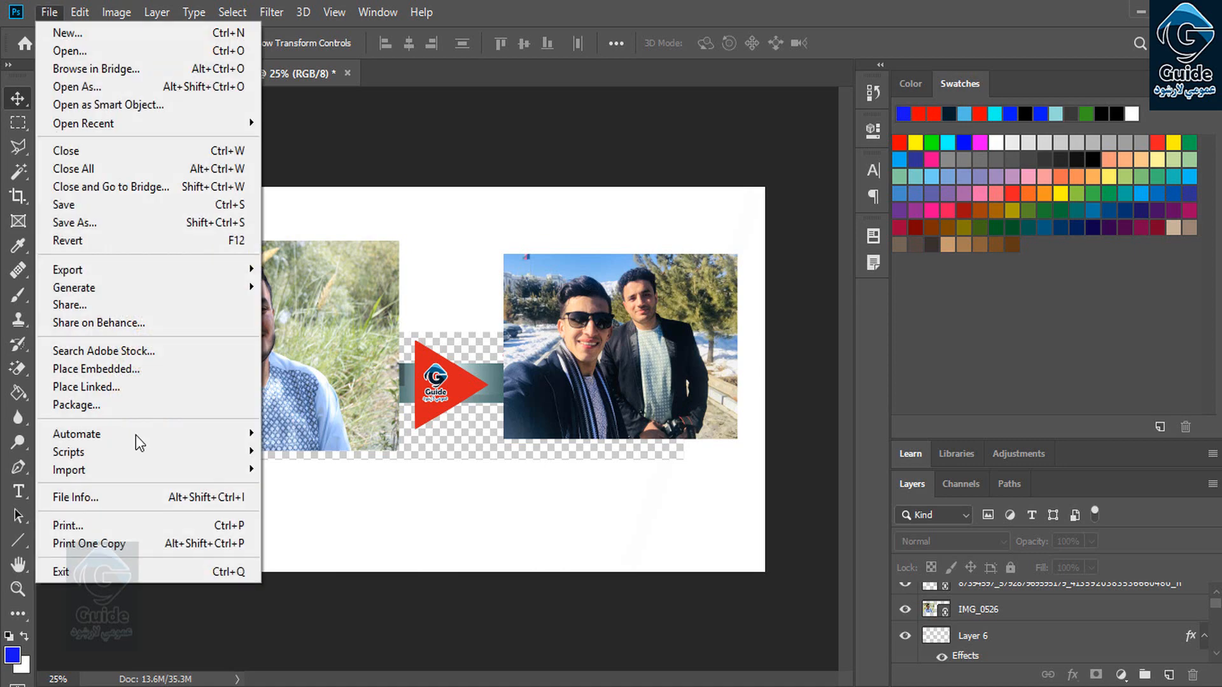
pyautogui.click(102, 406)
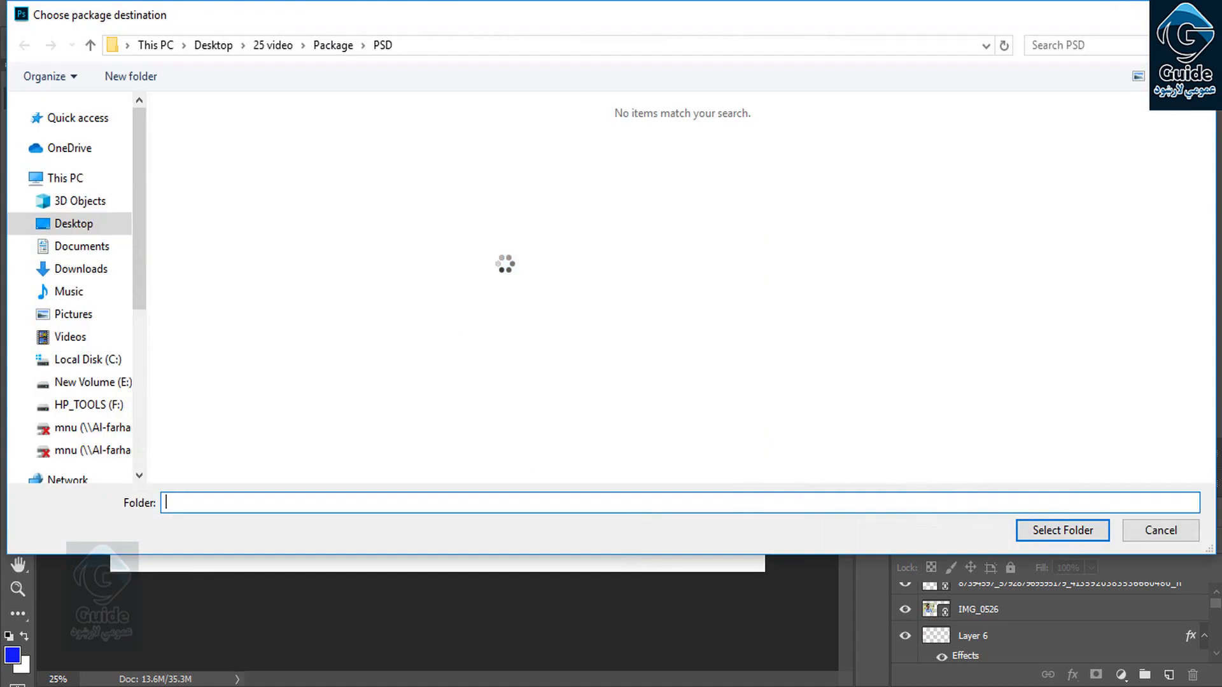
pyautogui.click(73, 141)
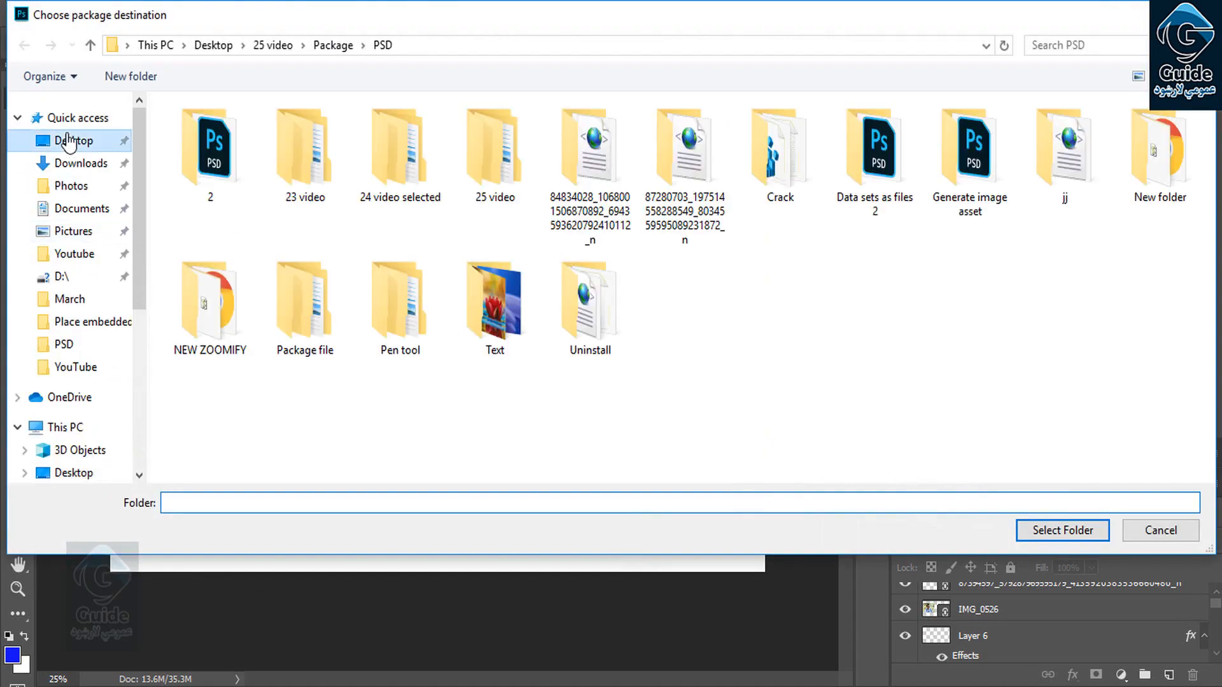
pyautogui.click(130, 76)
pyautogui.doubleClick(683, 297)
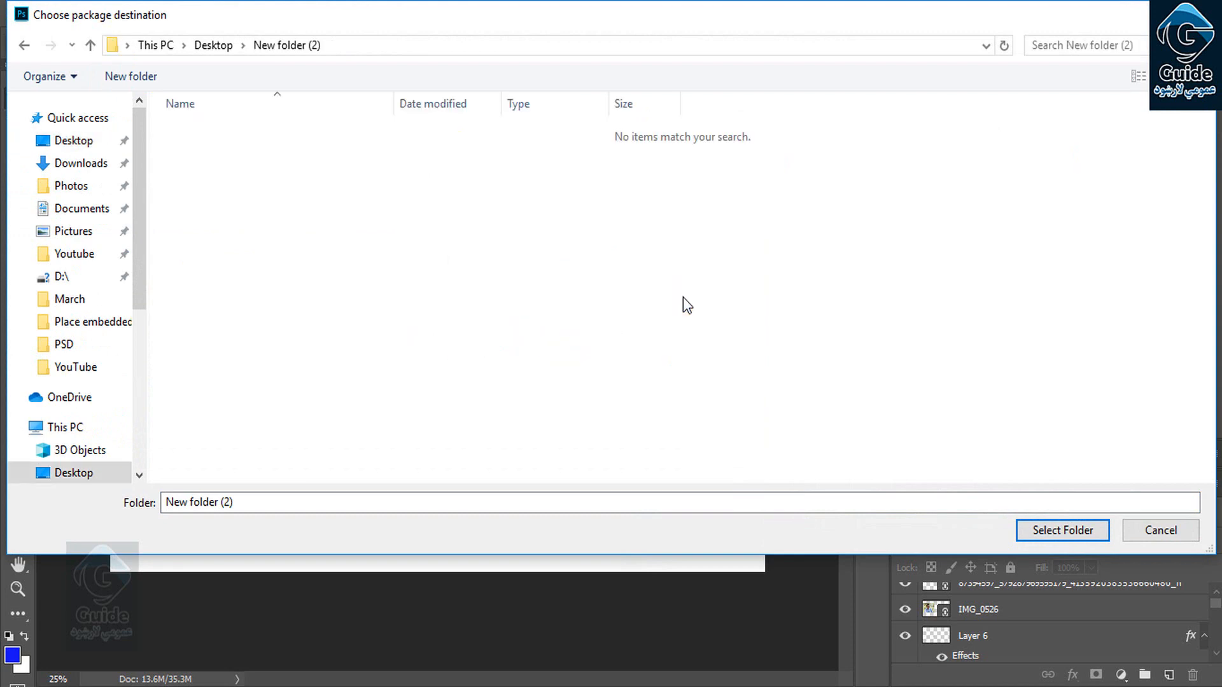
pyautogui.click(1062, 531)
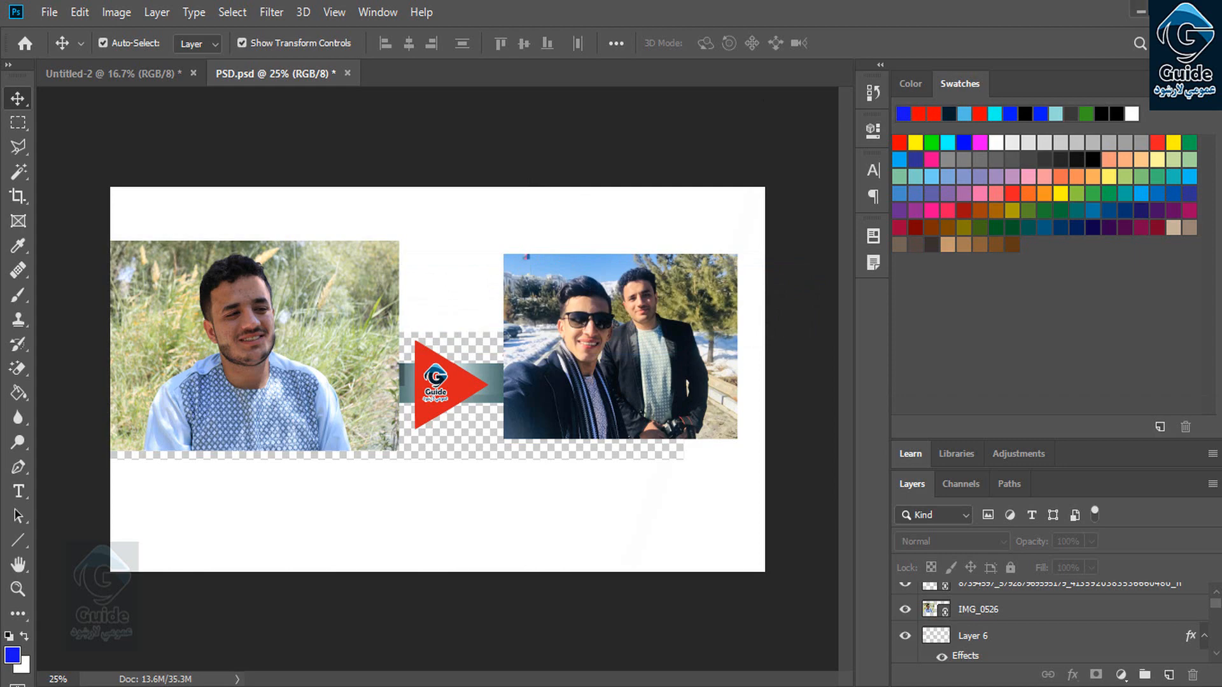
# Switch to File Explorer and examine the packaged PSD Folder and its Links subfolder inside New folder (2) on the Desktop, returning to Photoshop.
pyautogui.click(1141, 11)
pyautogui.click(1145, 9)
pyautogui.click(1039, 14)
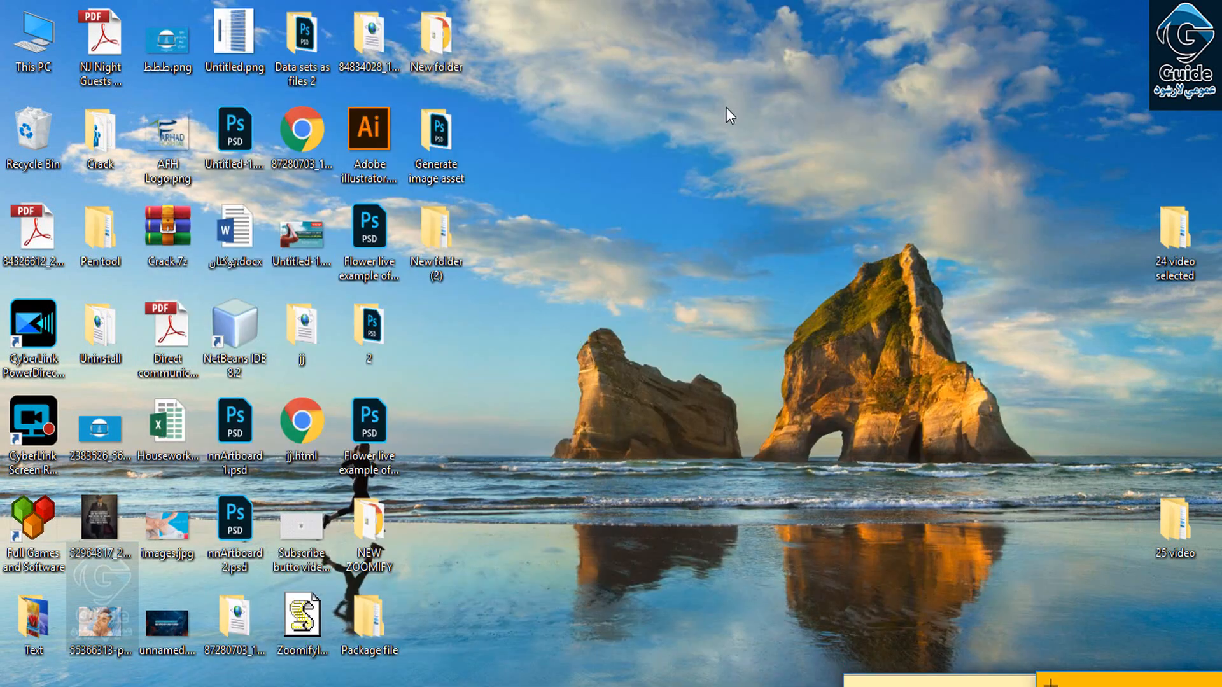
pyautogui.doubleClick(438, 257)
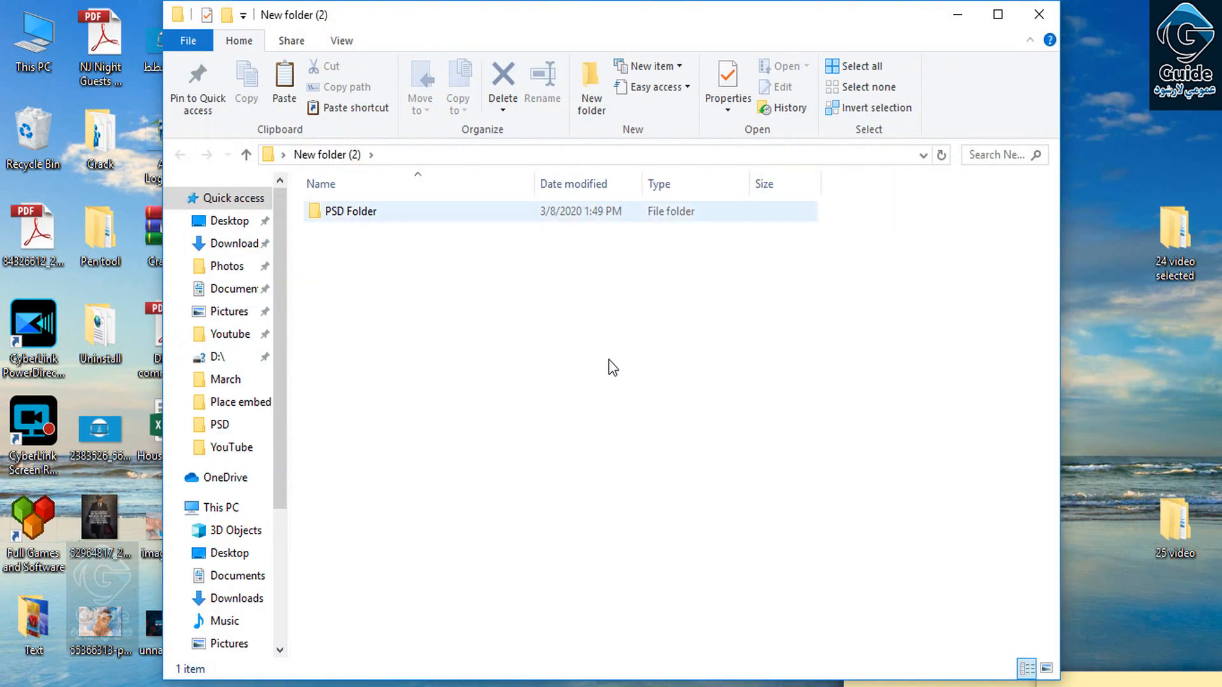
pyautogui.doubleClick(368, 214)
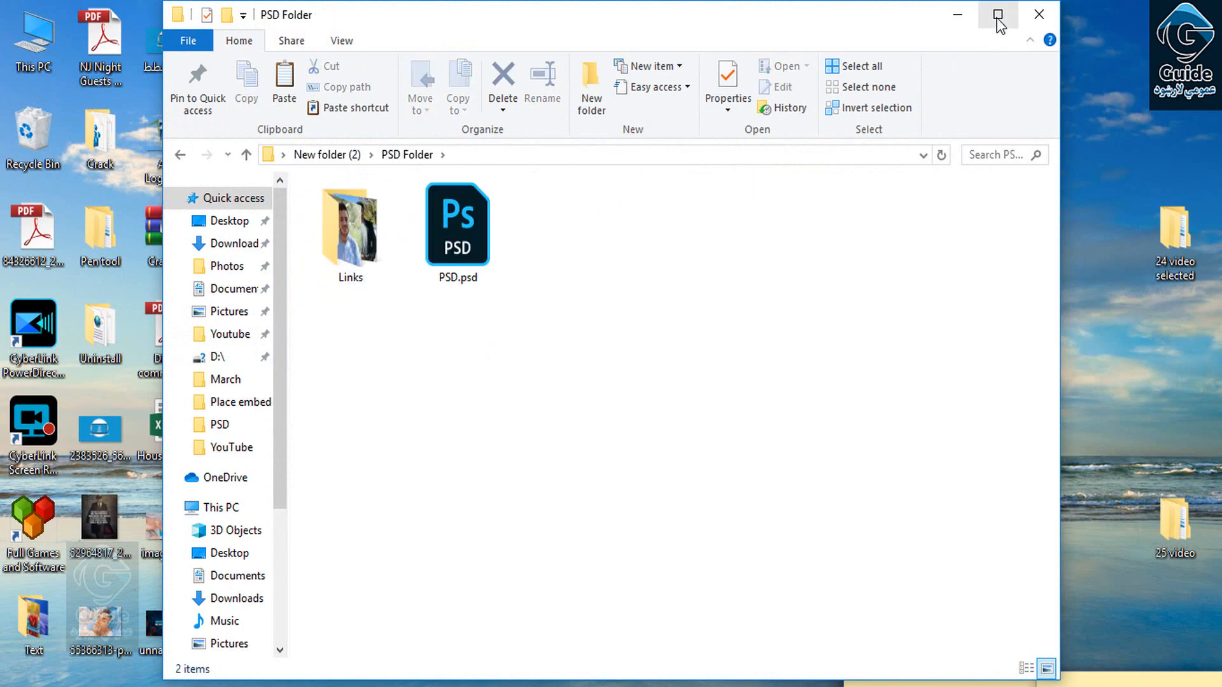
pyautogui.click(998, 14)
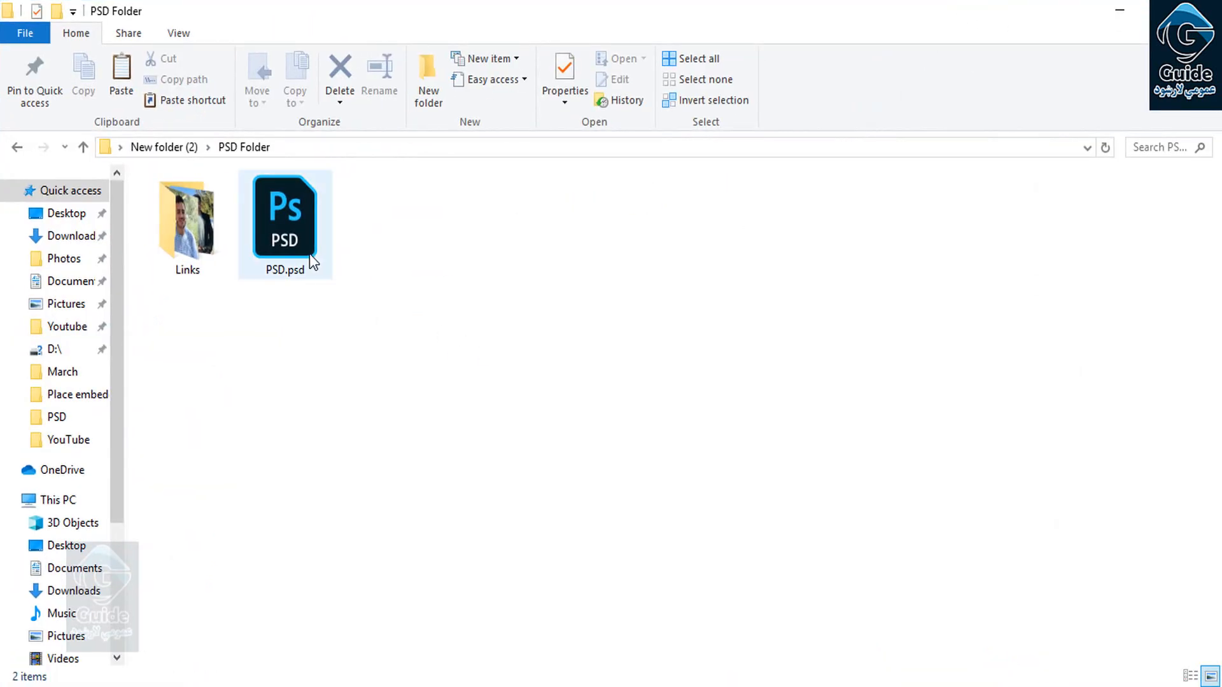
pyautogui.doubleClick(191, 253)
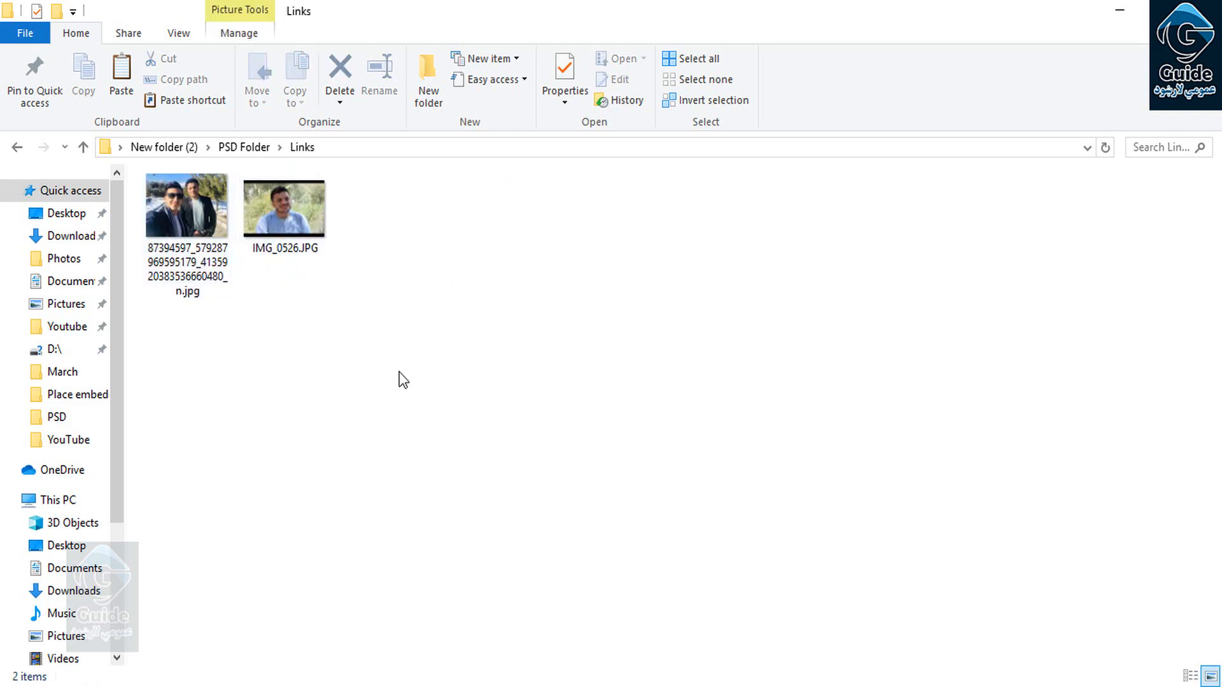
pyautogui.click(23, 153)
pyautogui.hotkey('alt', 'Tab')
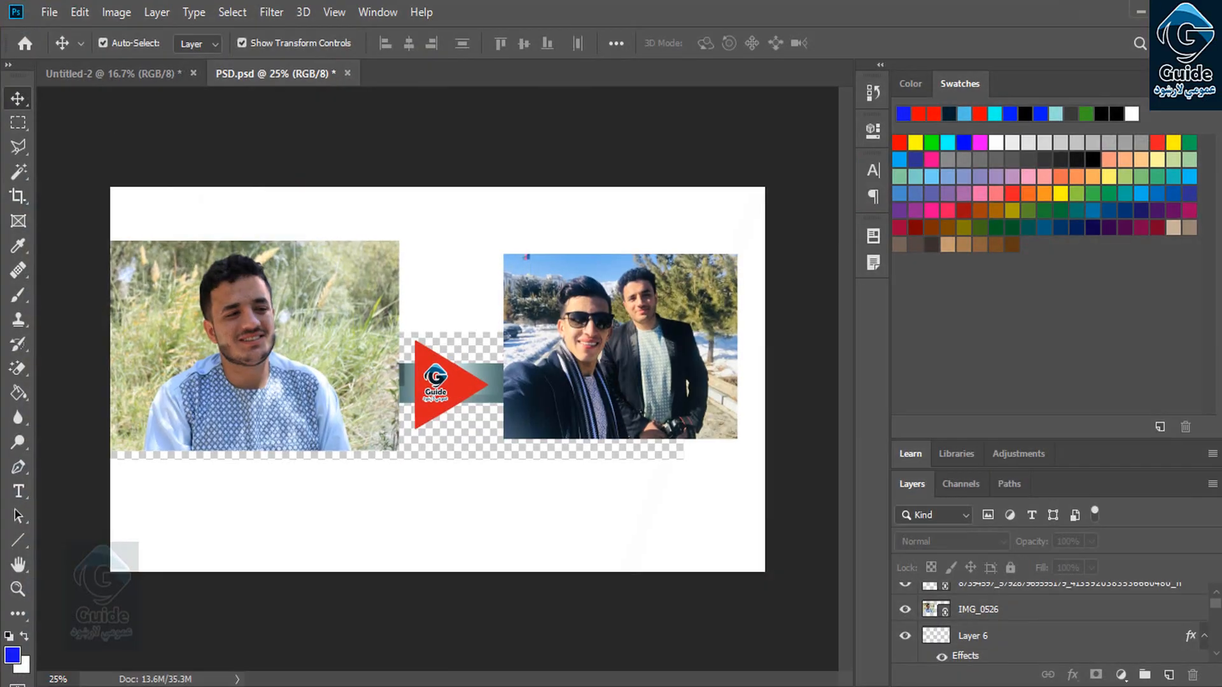
pyautogui.click(49, 12)
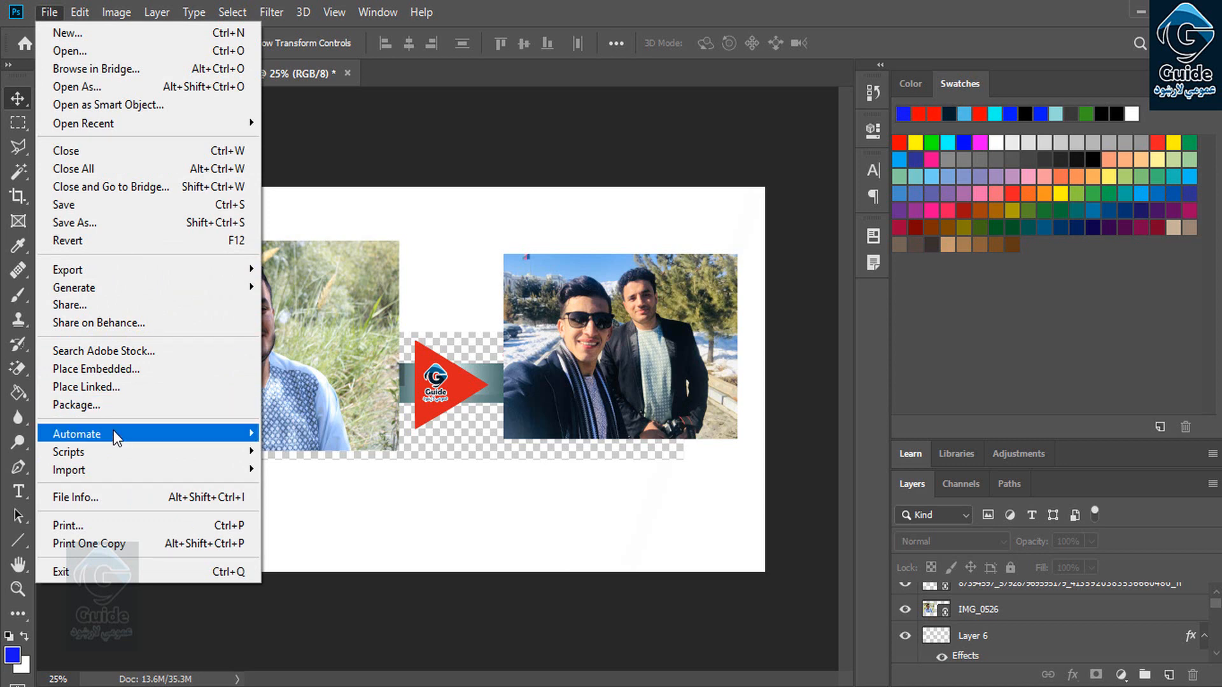
pyautogui.moveTo(113, 433)
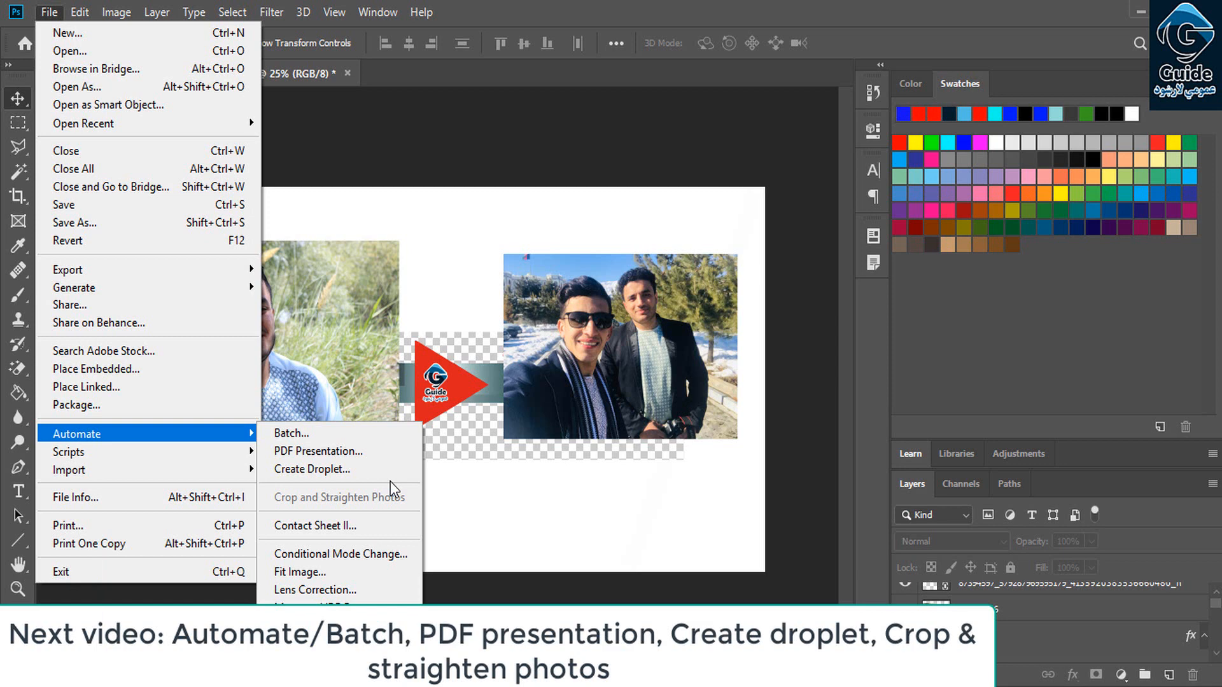
pyautogui.click(559, 188)
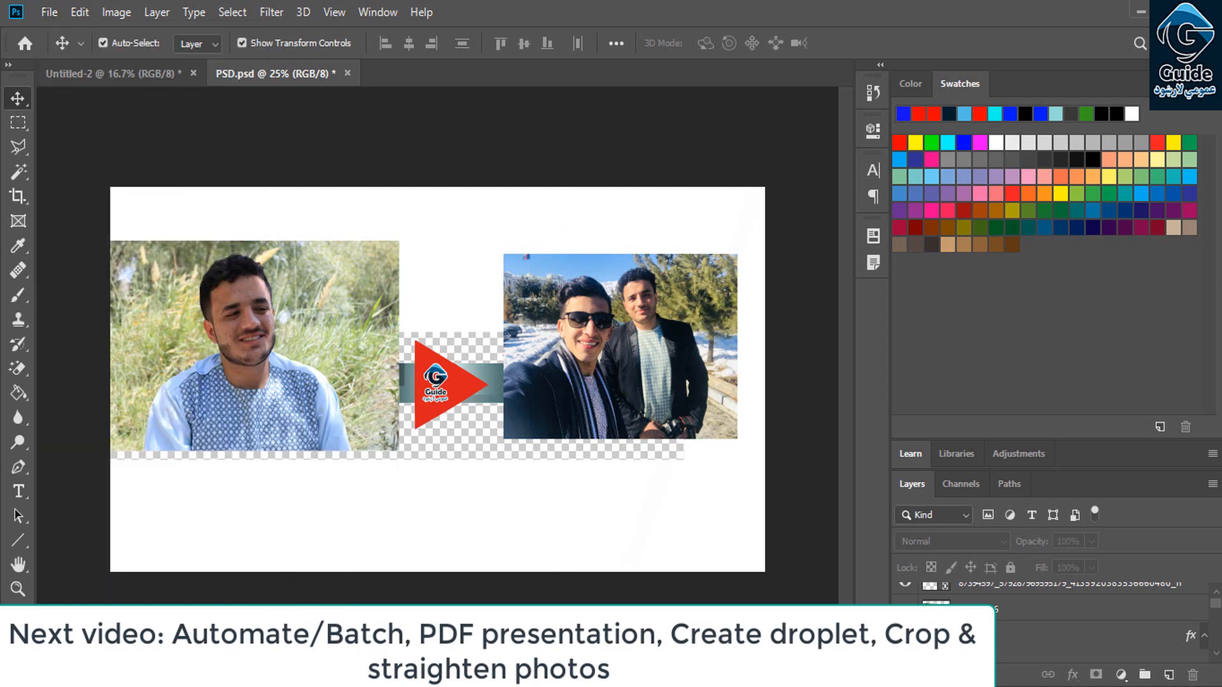